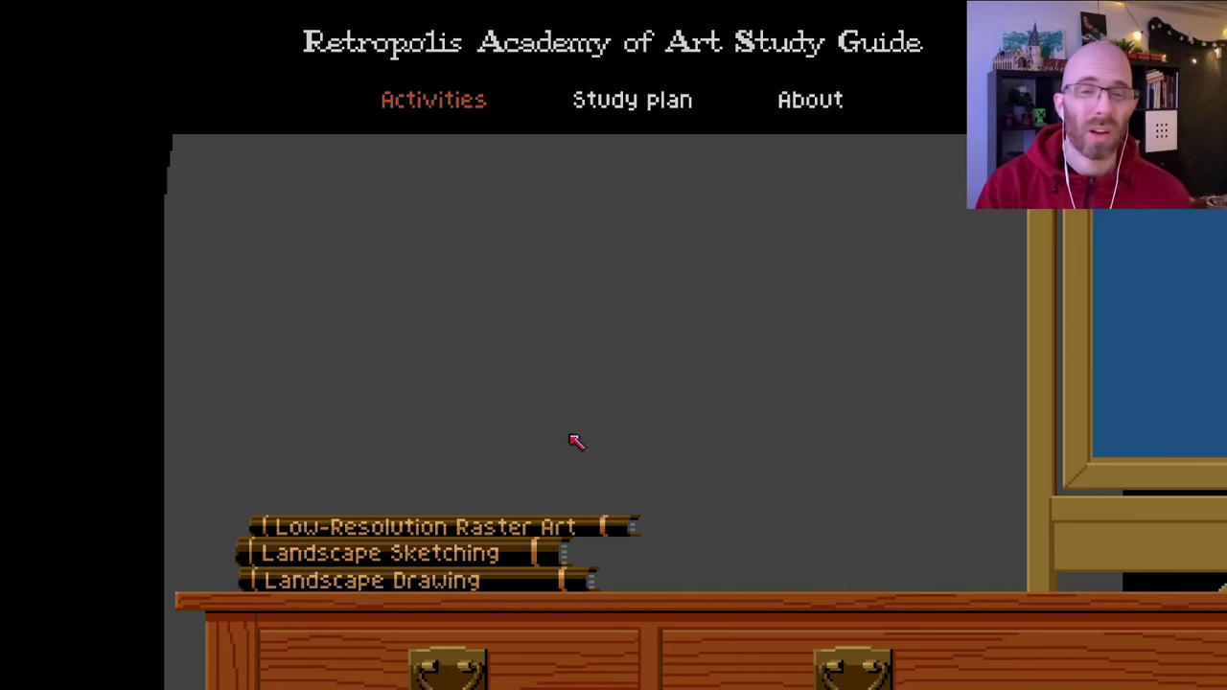
Step: Open the Low-Resolution Raster Art book from the shelf at its table of contents
{"action": "left_click", "coordinate": [504, 526]}
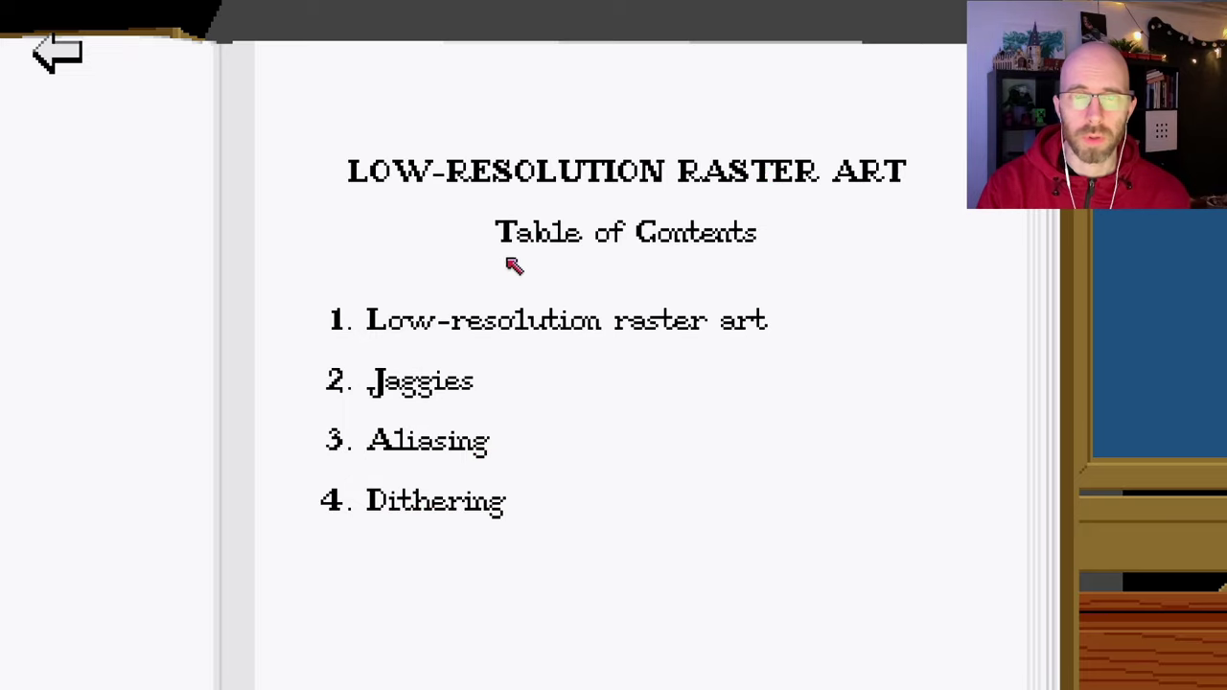
Step: Open the Jaggies chapter and scroll through its first page
{"action": "left_click", "coordinate": [450, 384]}
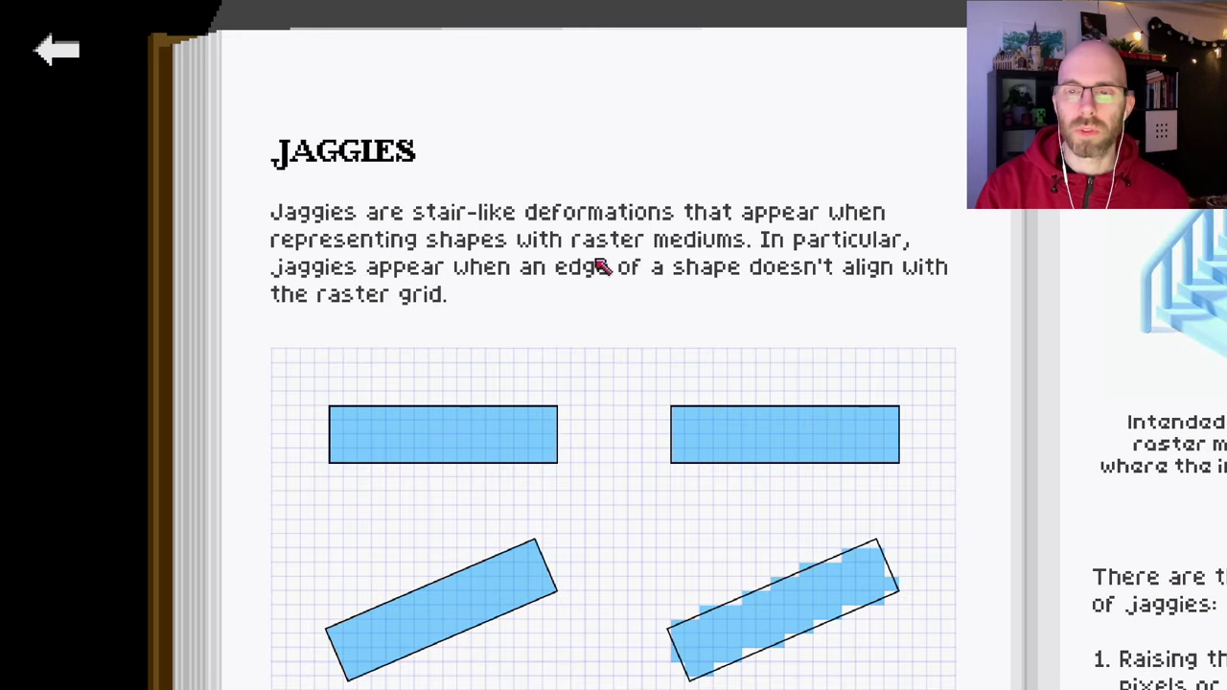
{"action": "scroll", "coordinate": [974, 351], "scroll_direction": "down", "scroll_amount": 5}
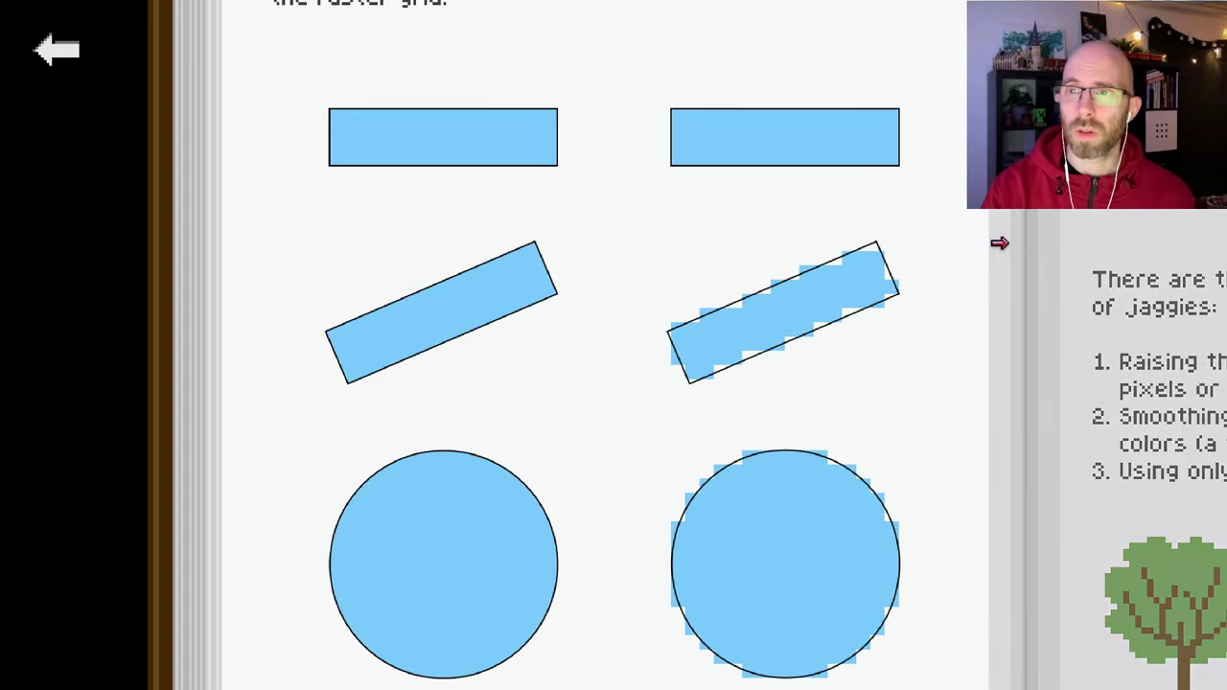
{"action": "scroll", "coordinate": [994, 247], "scroll_direction": "up", "scroll_amount": 3}
Step: Page forward through the Jaggies chapter to the Diagonals section
{"action": "left_click", "coordinate": [1056, 271]}
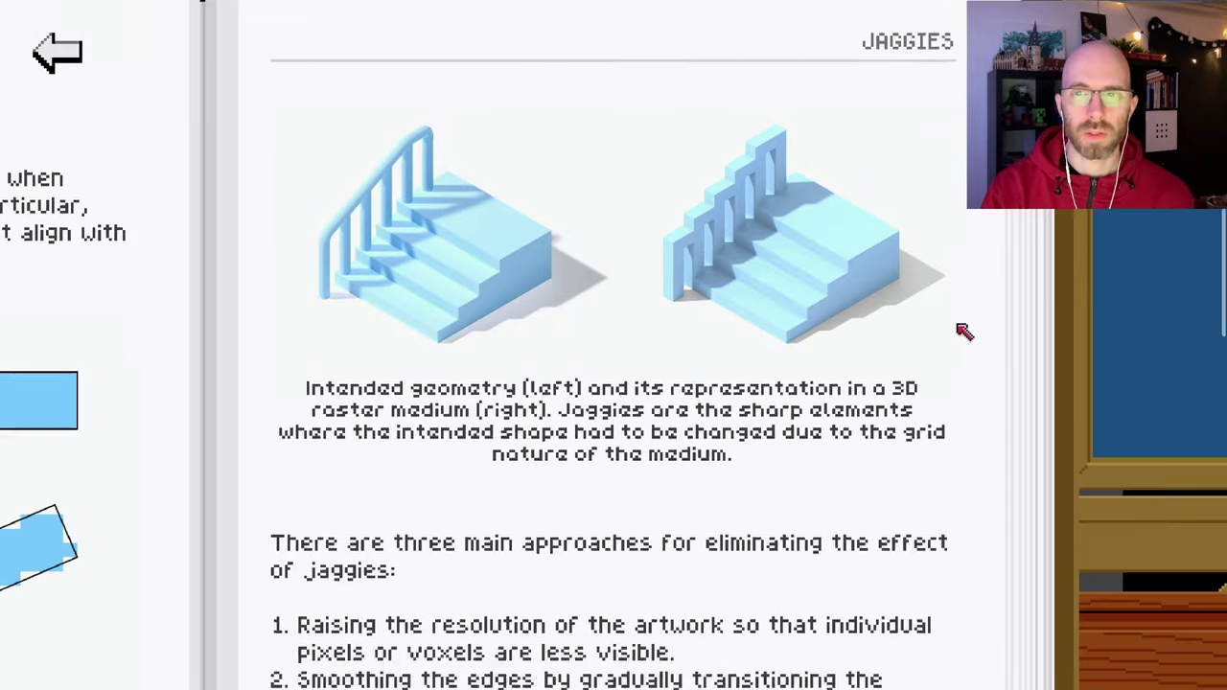
{"action": "scroll", "coordinate": [964, 332], "scroll_direction": "down", "scroll_amount": 5}
{"action": "left_click", "coordinate": [1113, 284]}
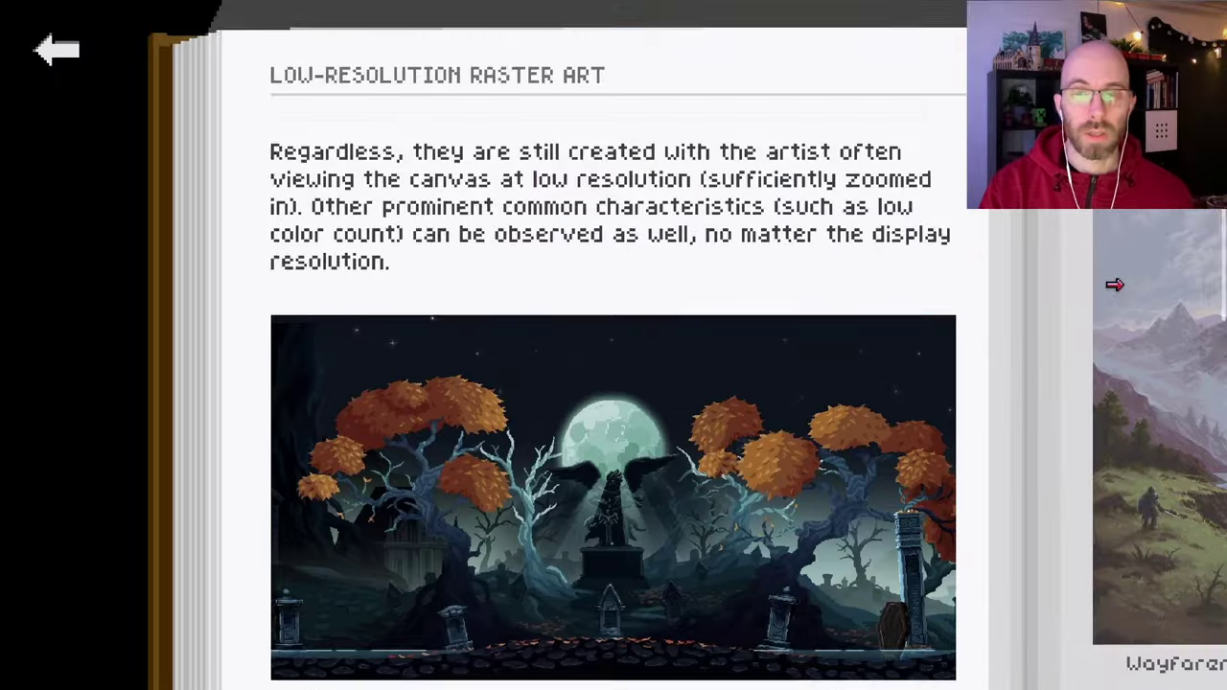
{"action": "scroll", "coordinate": [1113, 284], "scroll_direction": "down", "scroll_amount": 5}
{"action": "scroll", "coordinate": [1113, 285], "scroll_direction": "down", "scroll_amount": 4}
{"action": "left_click", "coordinate": [1112, 284]}
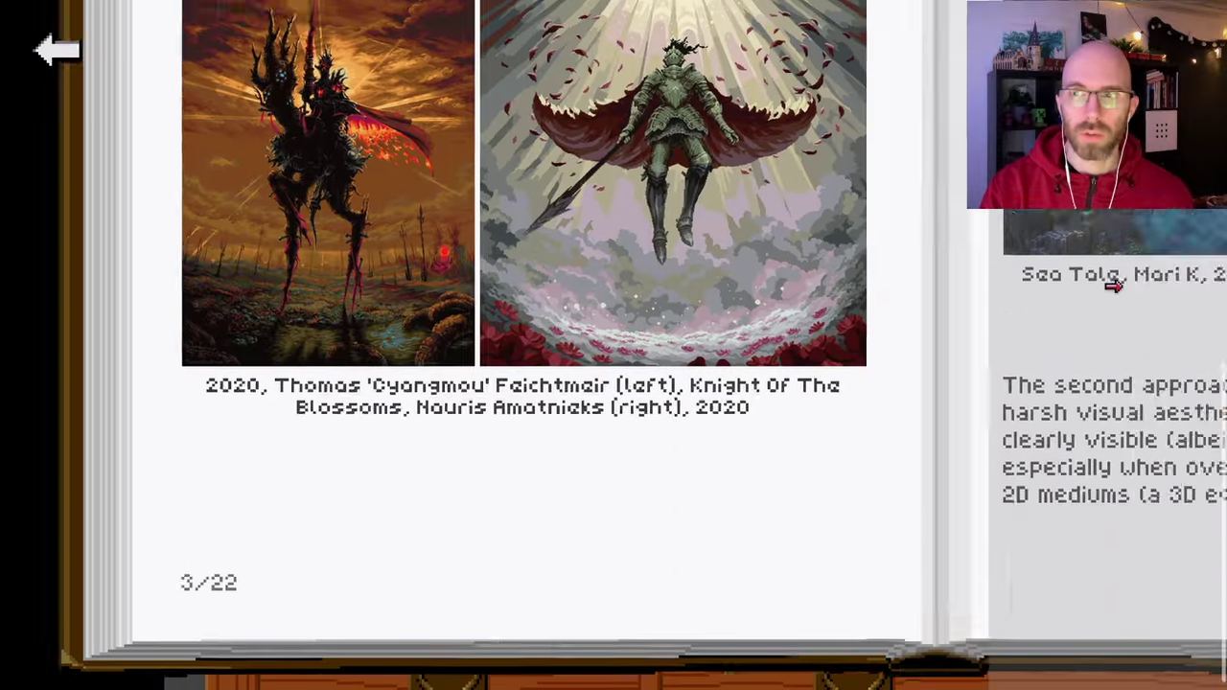
{"action": "scroll", "coordinate": [540, 416], "scroll_direction": "down", "scroll_amount": 8}
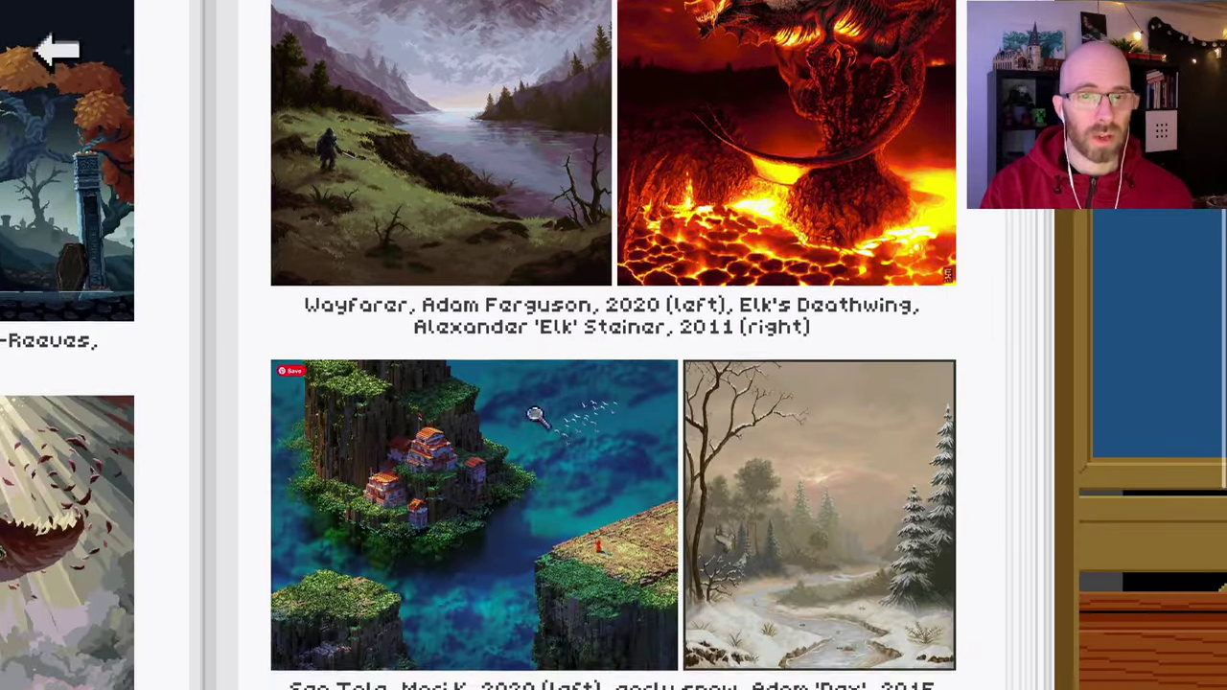
{"action": "left_click", "coordinate": [1136, 310]}
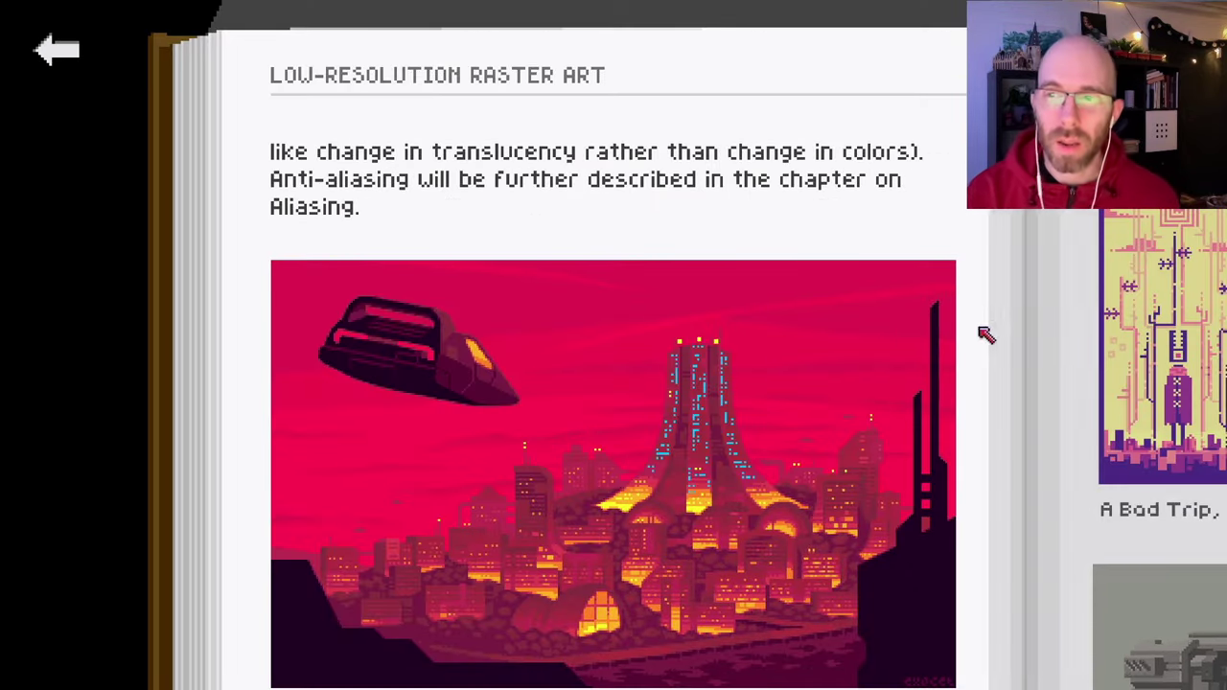
{"action": "left_click", "coordinate": [980, 334]}
{"action": "left_click", "coordinate": [1028, 308]}
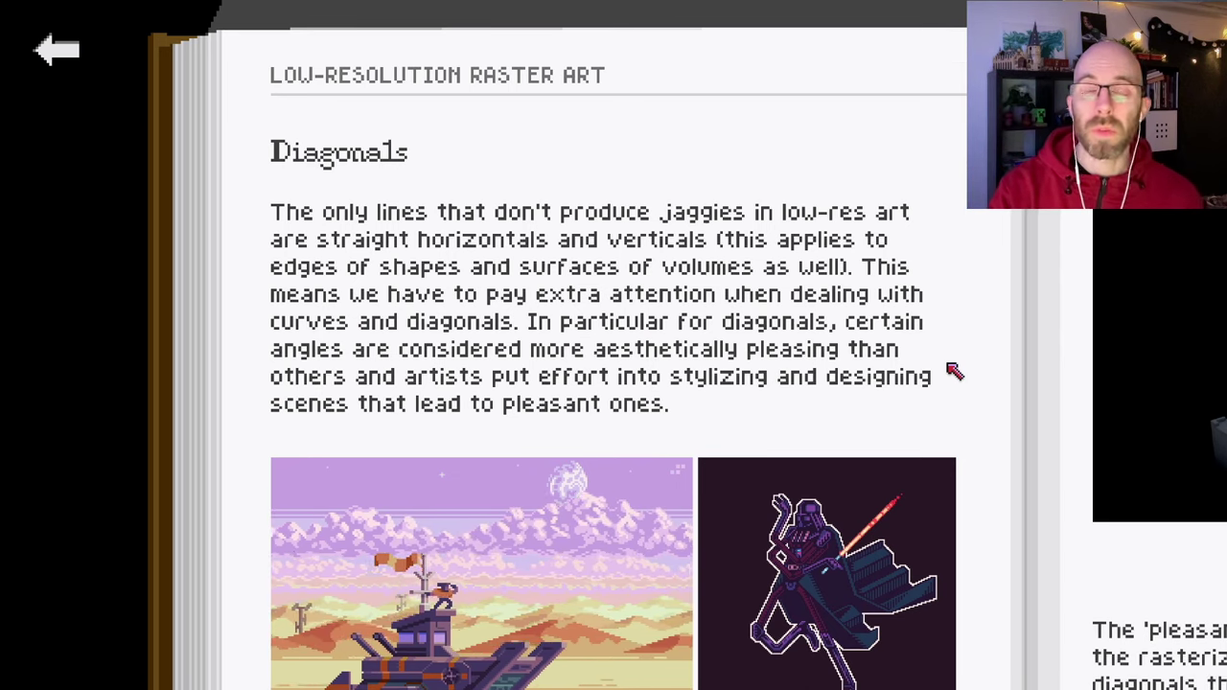
Step: Turn to the diagonal diagrams page and scroll through the example diagonals figure
{"action": "left_click", "coordinate": [1062, 341]}
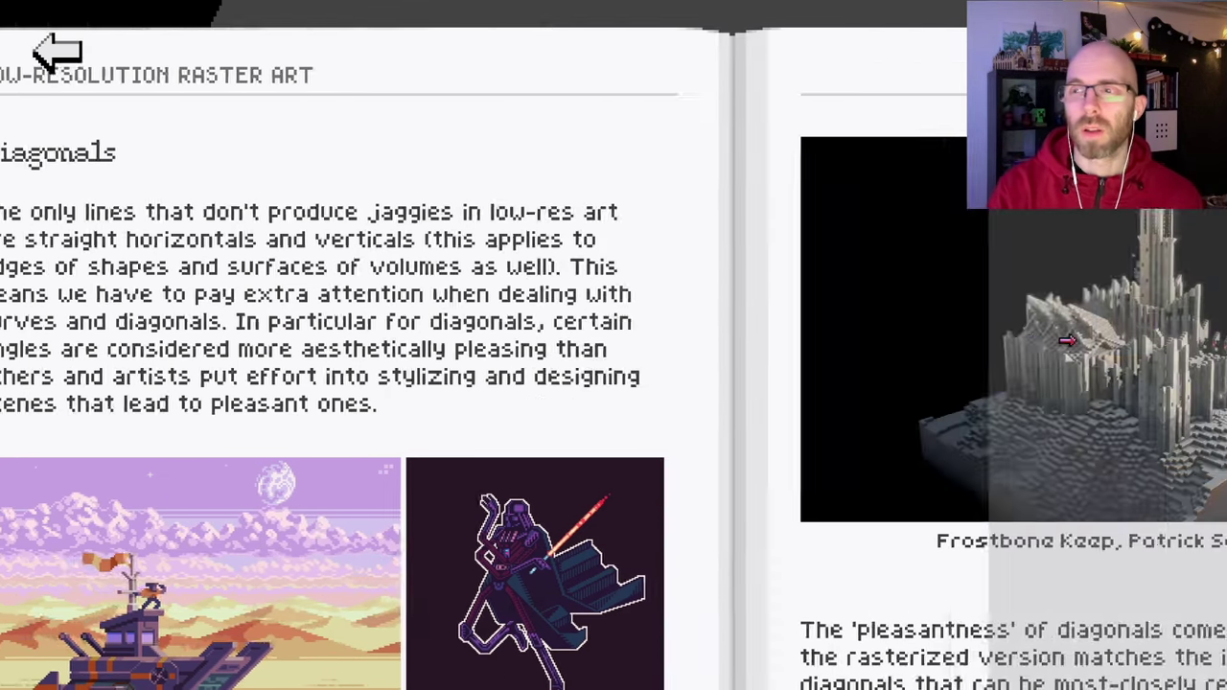
{"action": "left_click", "coordinate": [1055, 324]}
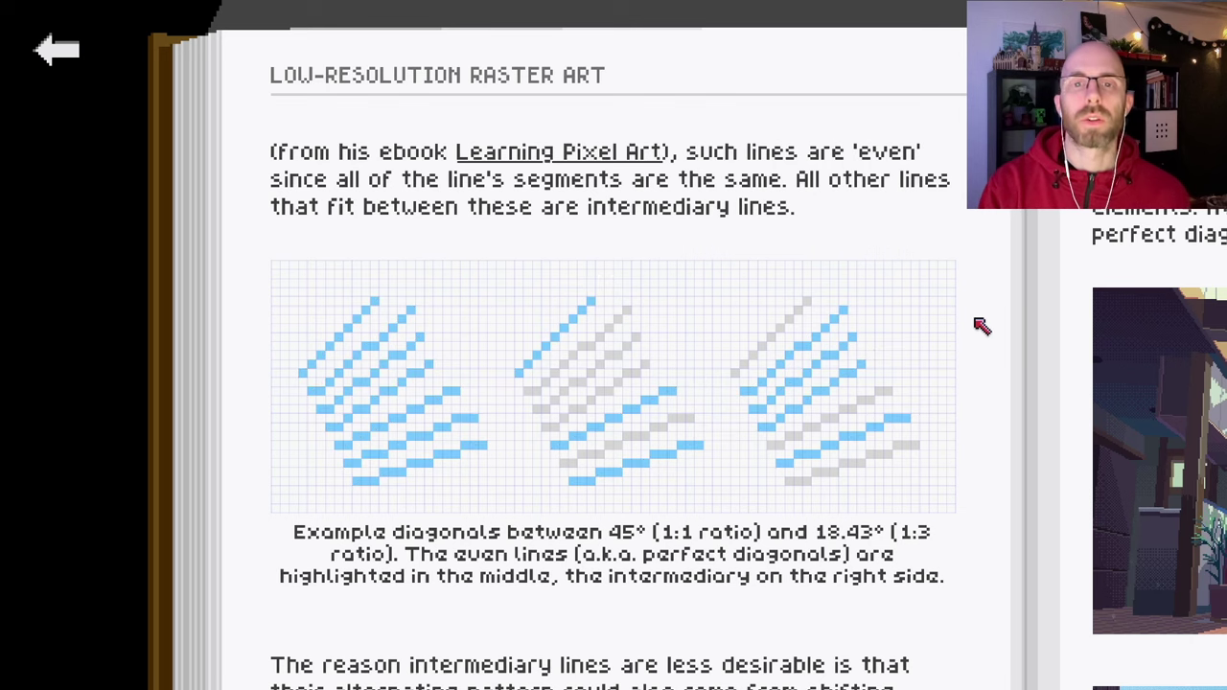
{"action": "scroll", "coordinate": [982, 326], "scroll_direction": "down", "scroll_amount": 10}
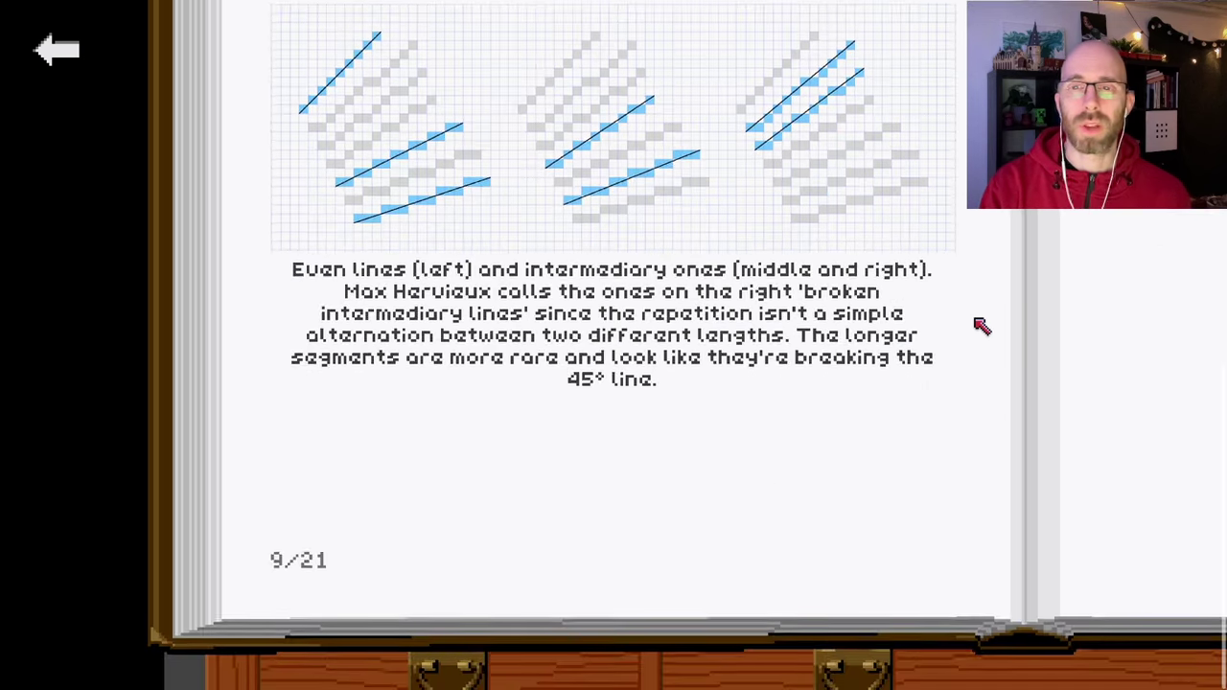
{"action": "scroll", "coordinate": [981, 325], "scroll_direction": "up", "scroll_amount": 8}
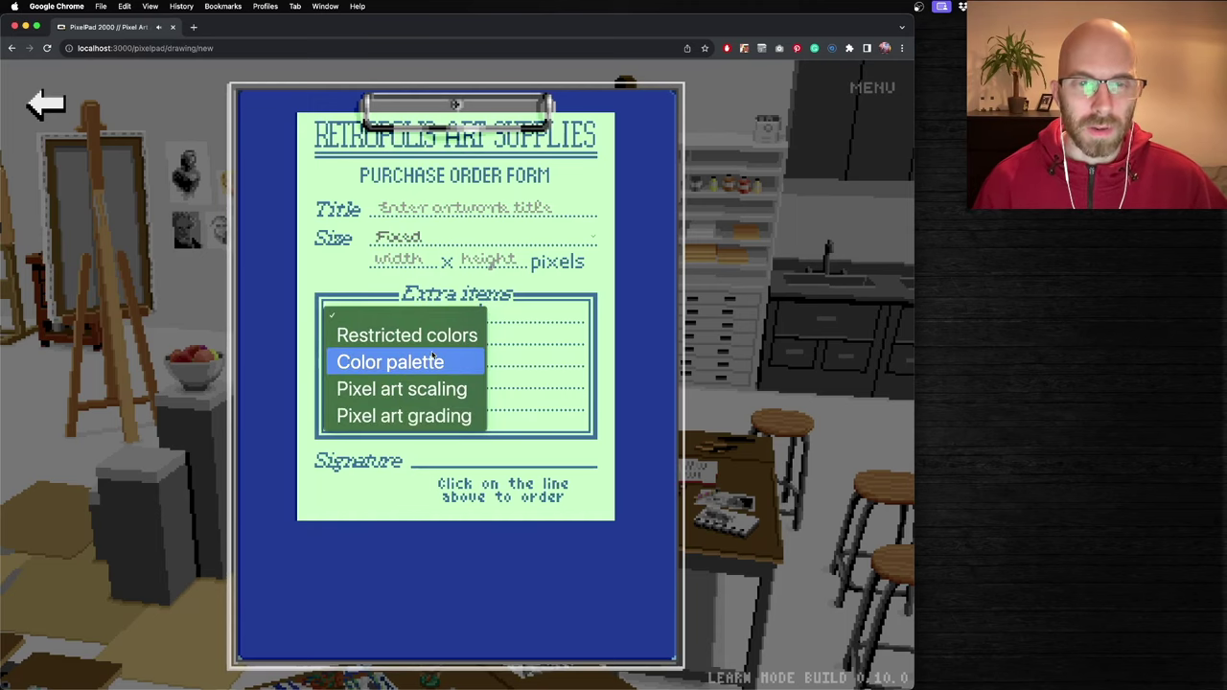
Step: Add pixel art scaling and pixel art grading as extra items and start the title 'Sprint update'
{"action": "left_click", "coordinate": [621, 328]}
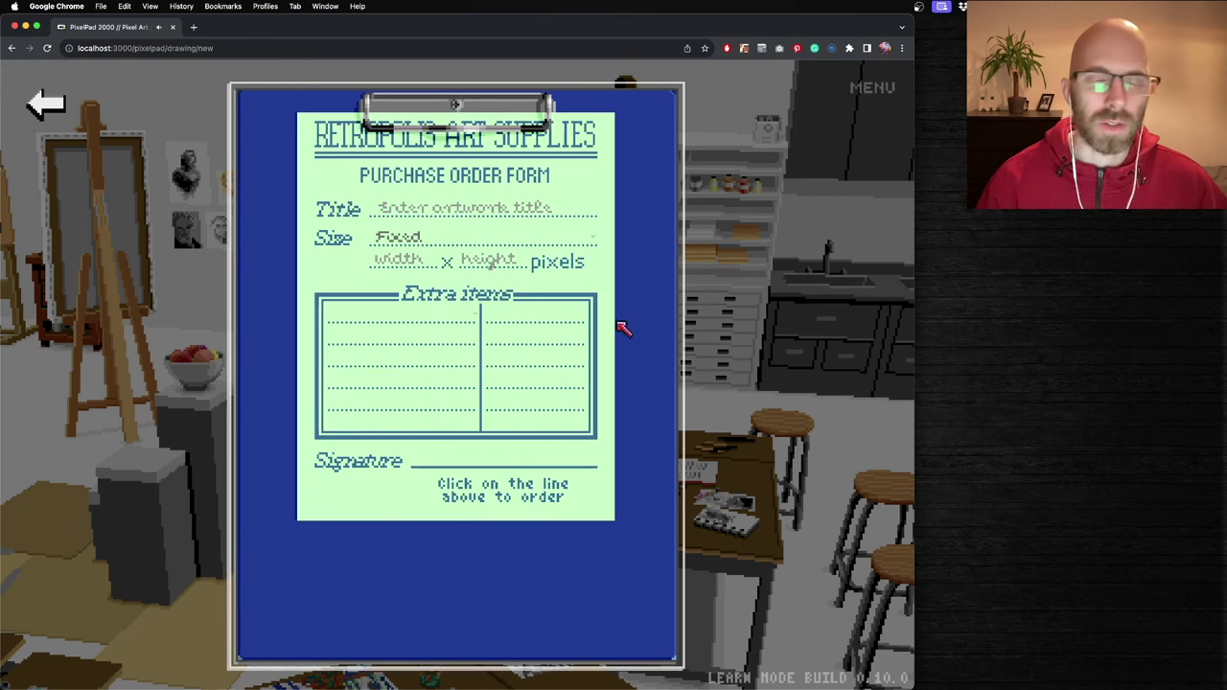
{"action": "left_click", "coordinate": [436, 319]}
{"action": "left_click", "coordinate": [431, 391]}
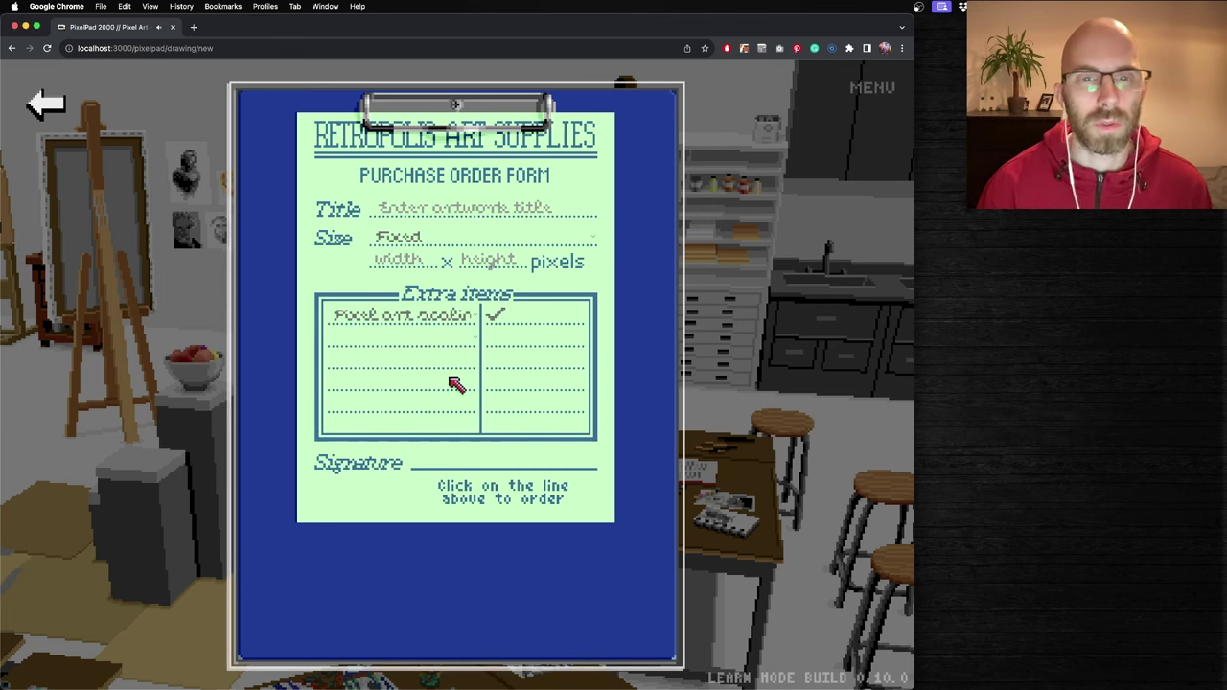
{"action": "left_click", "coordinate": [427, 345]}
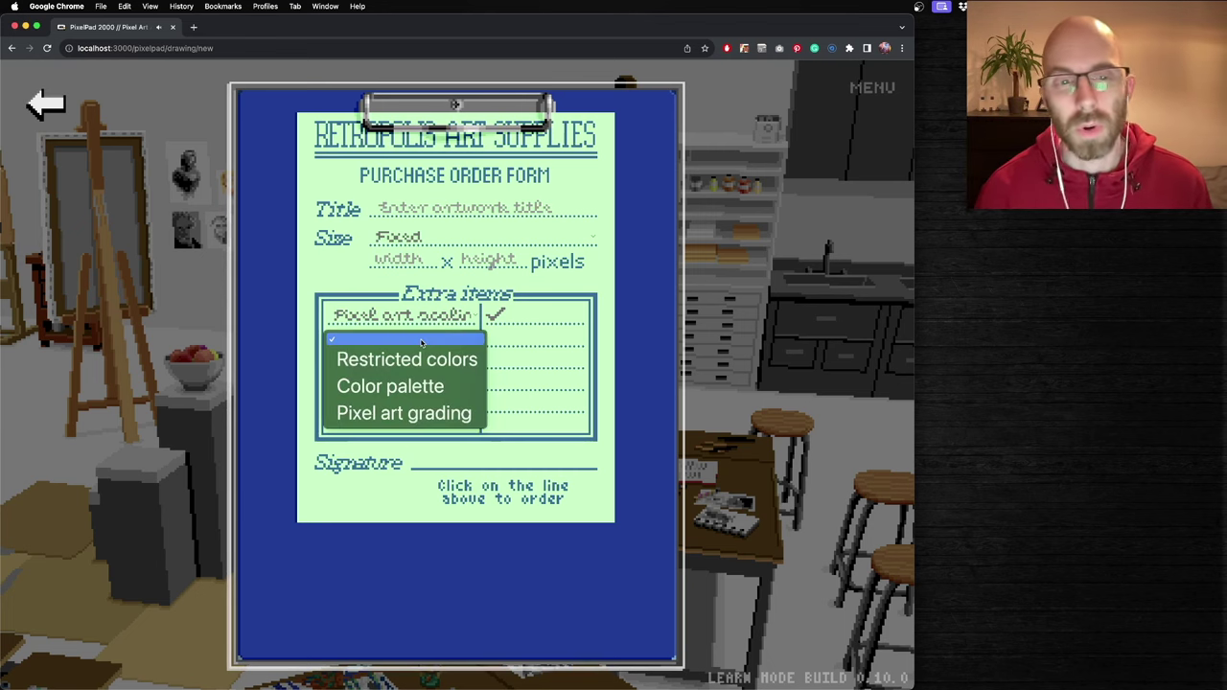
{"action": "left_click", "coordinate": [404, 412]}
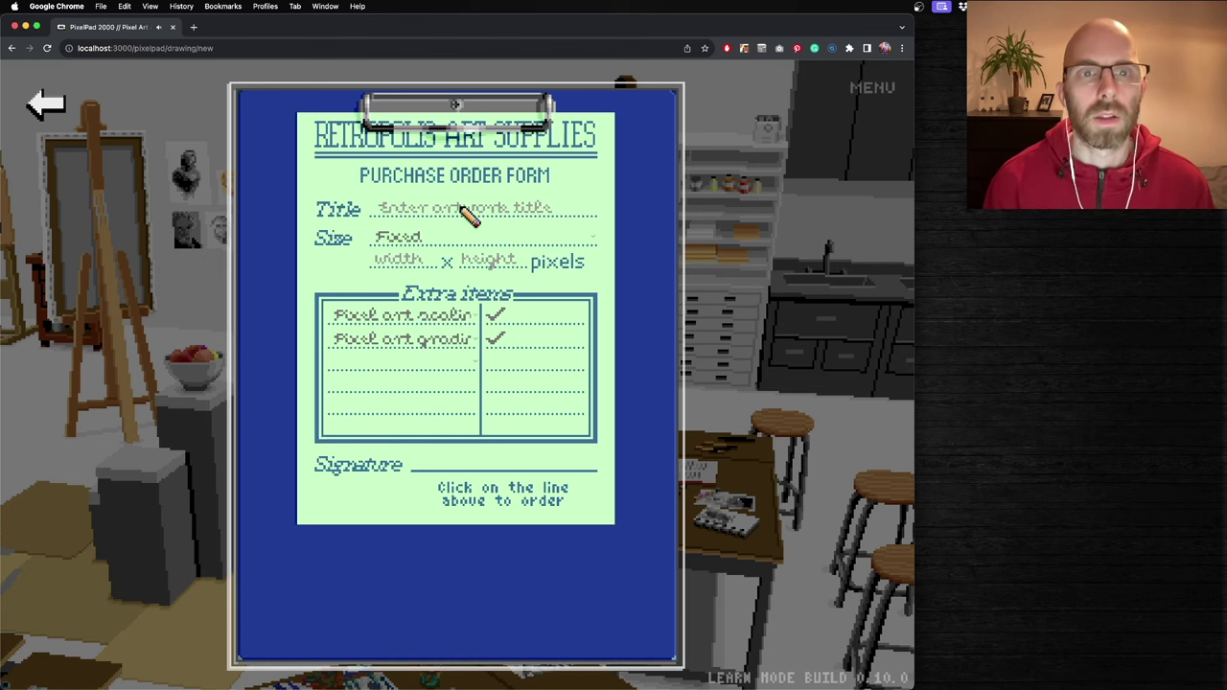
{"action": "left_click", "coordinate": [467, 215]}
{"action": "type", "text": "Sprint update"}
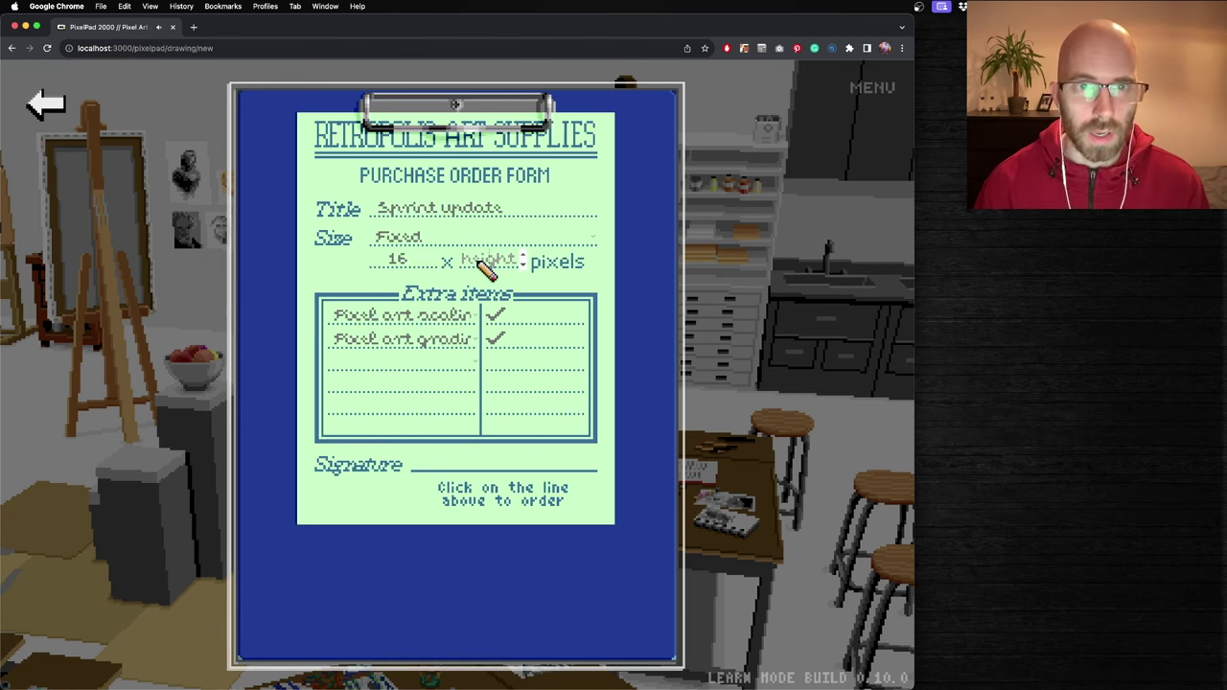
Step: Add restricted colors with the PICO-8 palette, keep pixel art grading, and sign the order
{"action": "left_click", "coordinate": [448, 369]}
{"action": "left_click", "coordinate": [407, 384]}
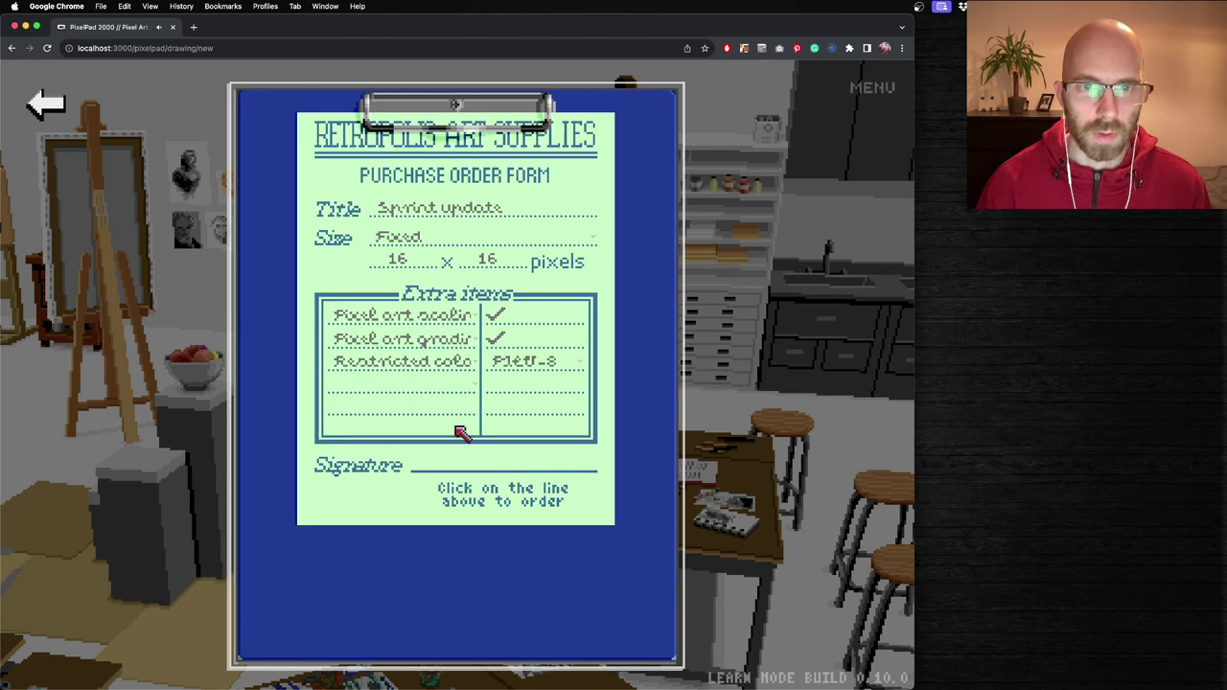
{"action": "left_click", "coordinate": [457, 343]}
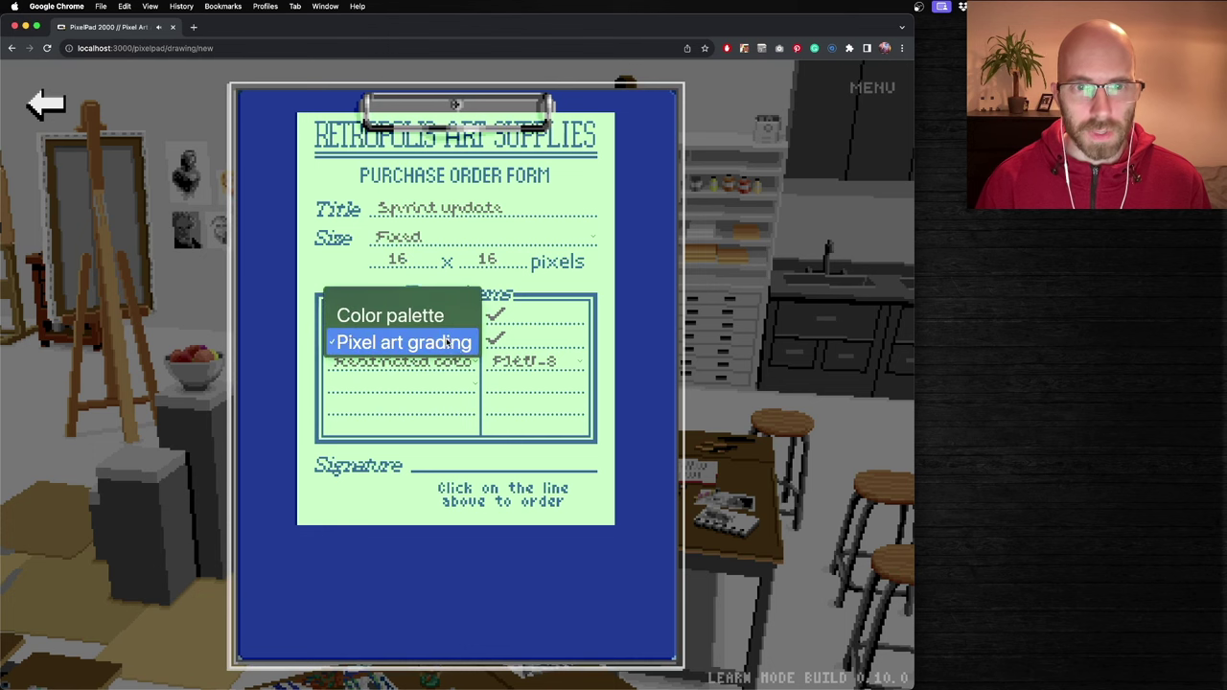
{"action": "left_click", "coordinate": [456, 347]}
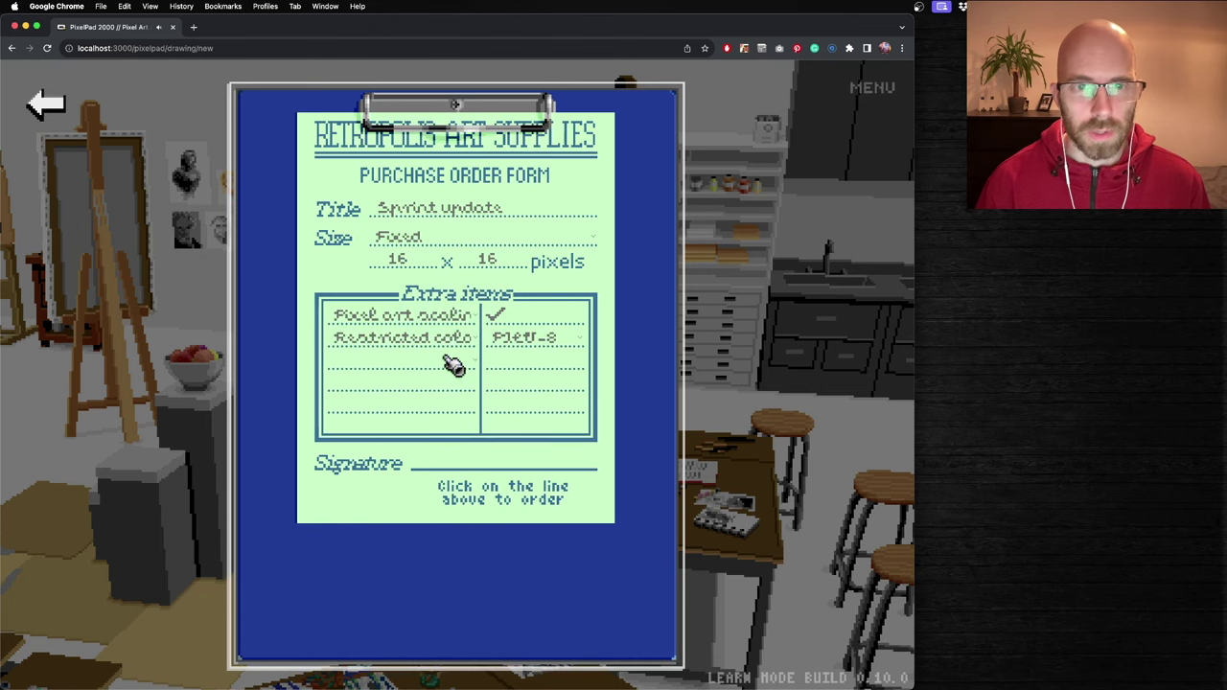
{"action": "left_click", "coordinate": [452, 364]}
{"action": "left_click", "coordinate": [451, 409]}
{"action": "left_click", "coordinate": [493, 466]}
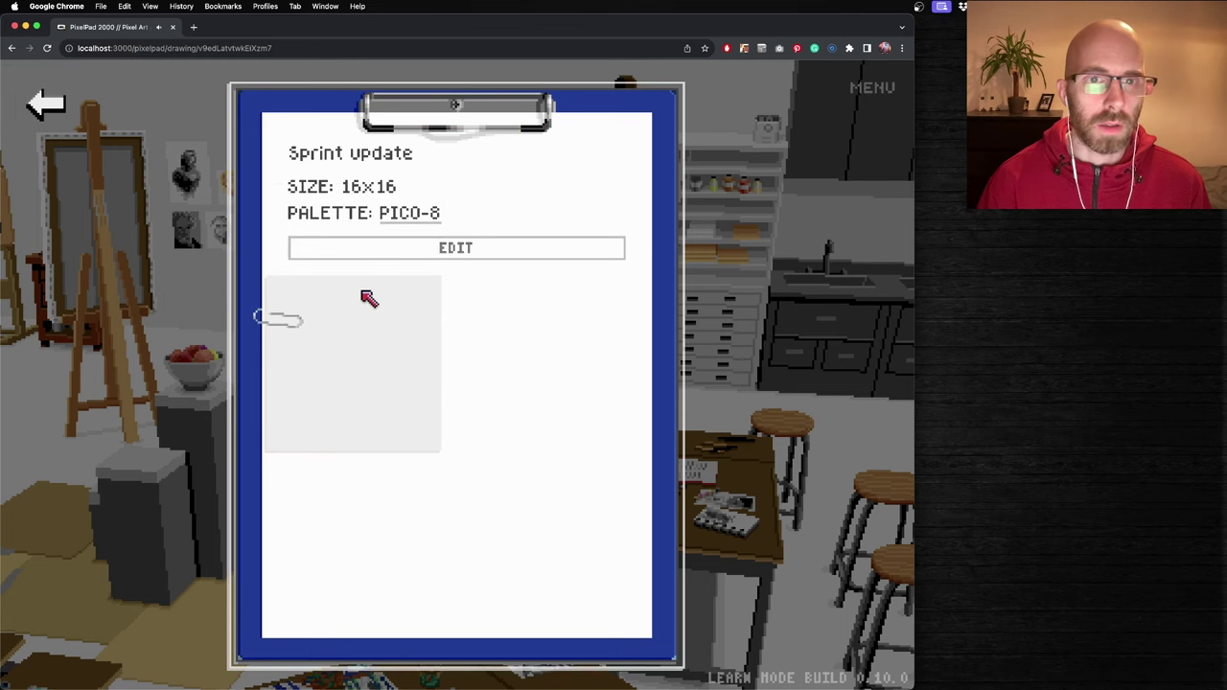
Step: Open the Sprint update canvas for editing and slide in the Pixel Art Grading sheet
{"action": "left_click", "coordinate": [410, 253]}
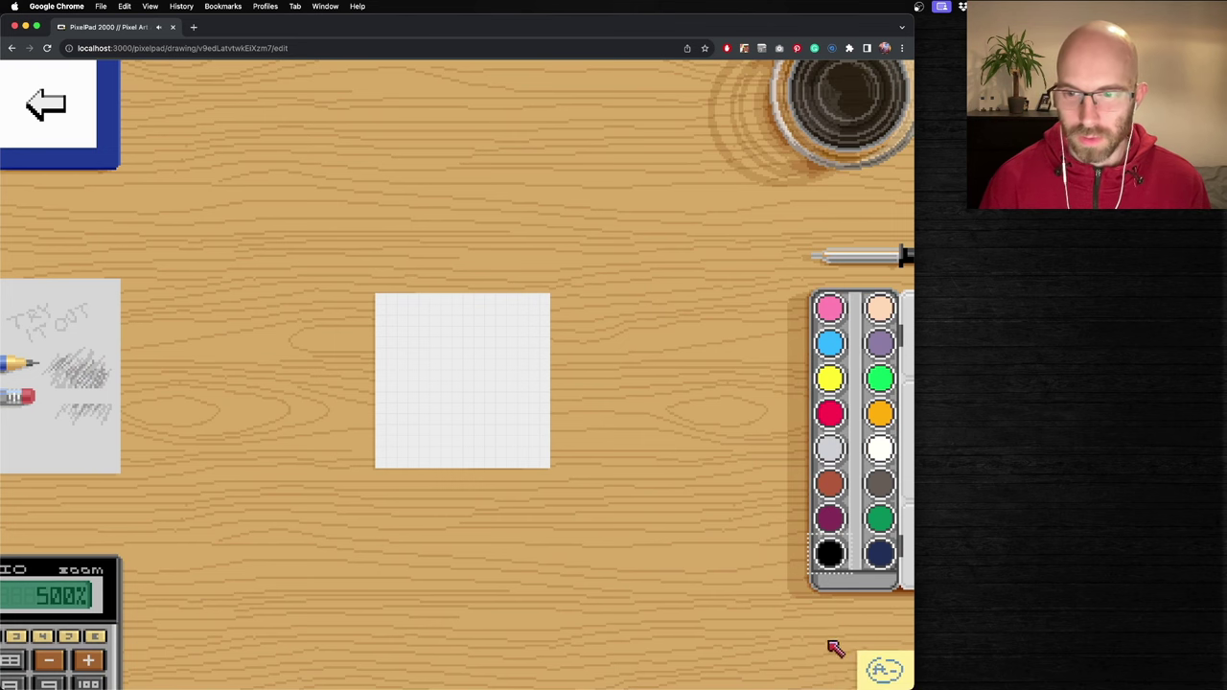
{"action": "left_click", "coordinate": [878, 663]}
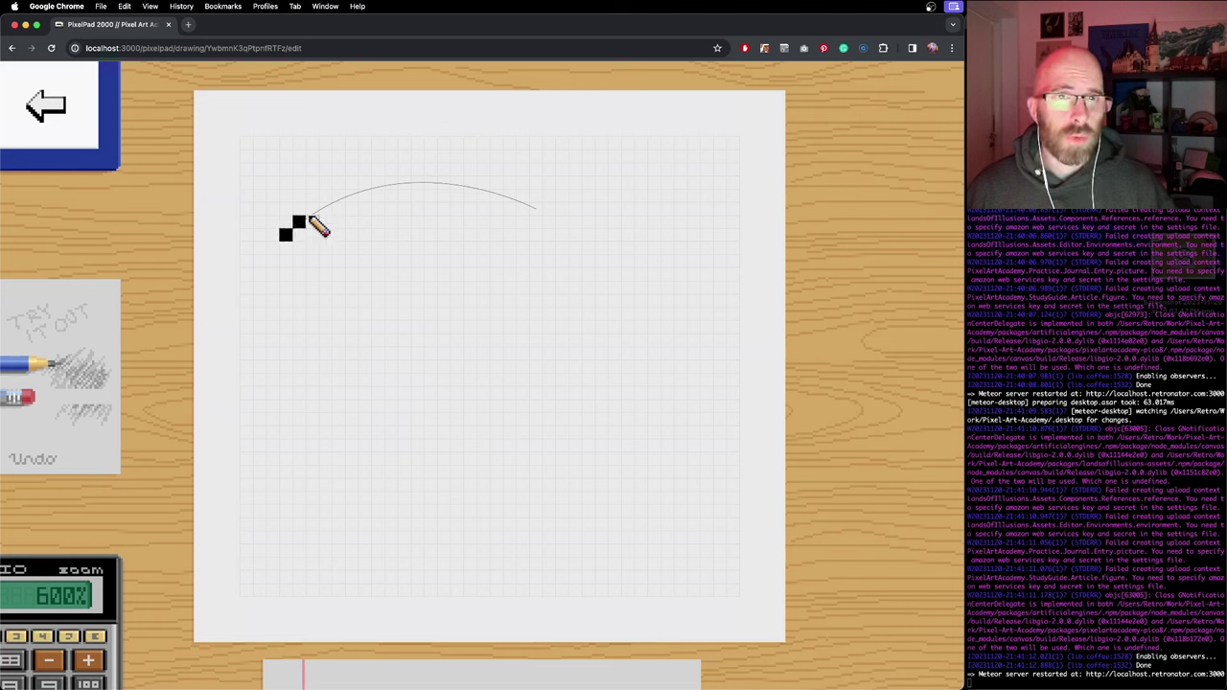
Step: Finish the arc's black pixel line across the top, then exit to the Artworks WIP folder
{"action": "left_click_drag", "start_coordinate": [339, 201], "coordinate": [355, 198]}
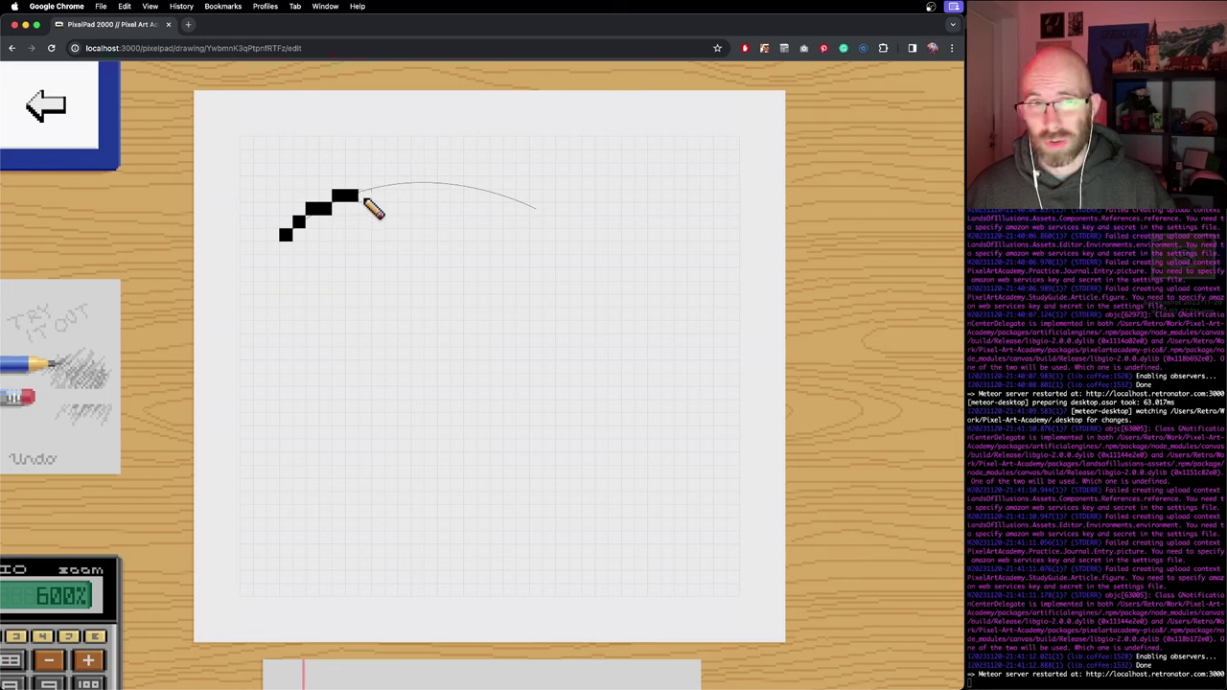
{"action": "mouse_move", "coordinate": [375, 187]}
{"action": "left_mouse_down"}
{"action": "mouse_move", "coordinate": [438, 187]}
{"action": "mouse_move", "coordinate": [509, 208]}
{"action": "left_mouse_up"}
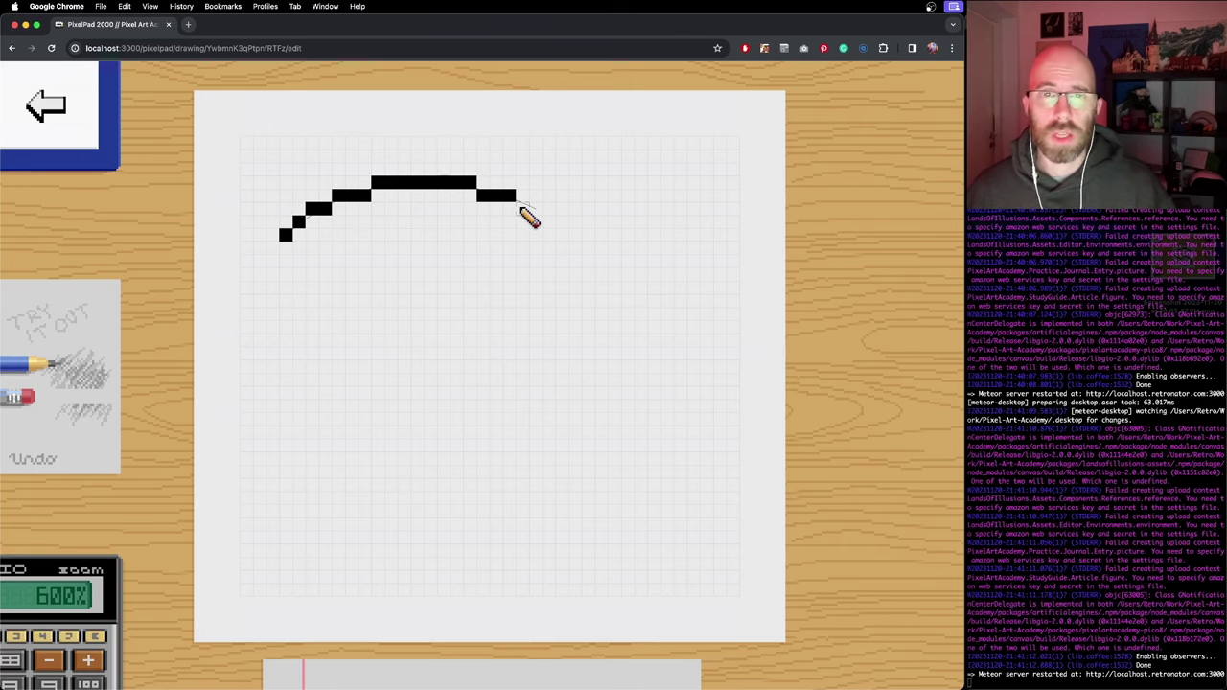
{"action": "left_click", "coordinate": [48, 106]}
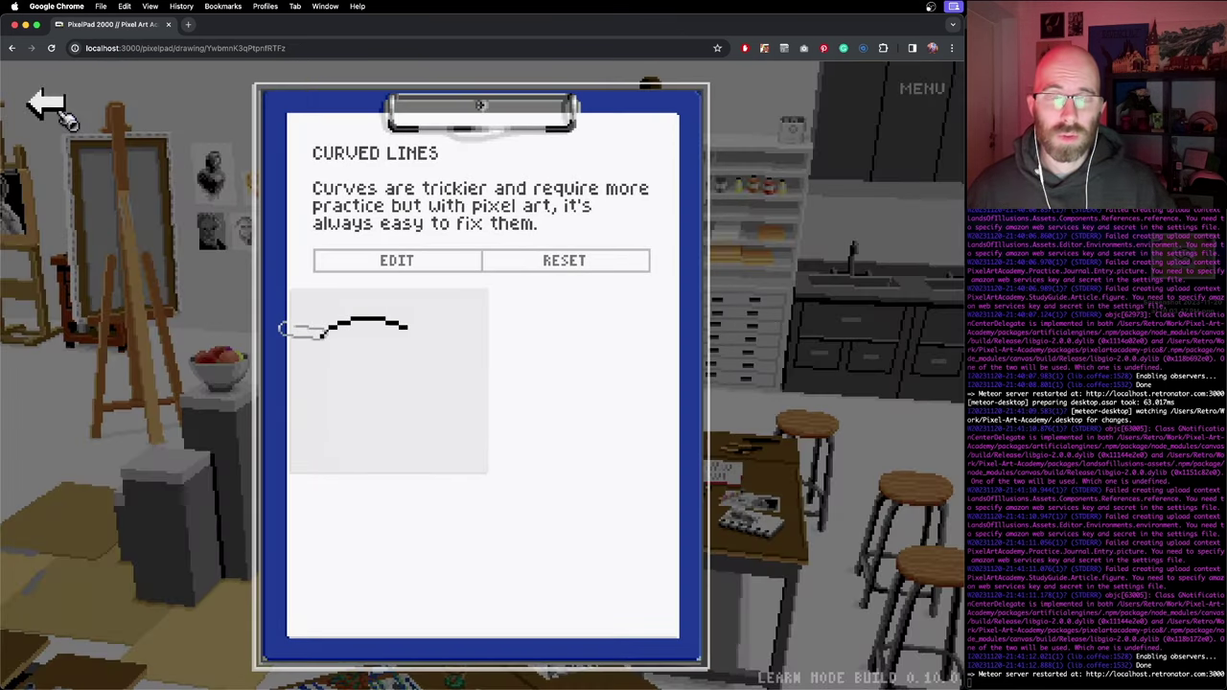
{"action": "left_click", "coordinate": [65, 115]}
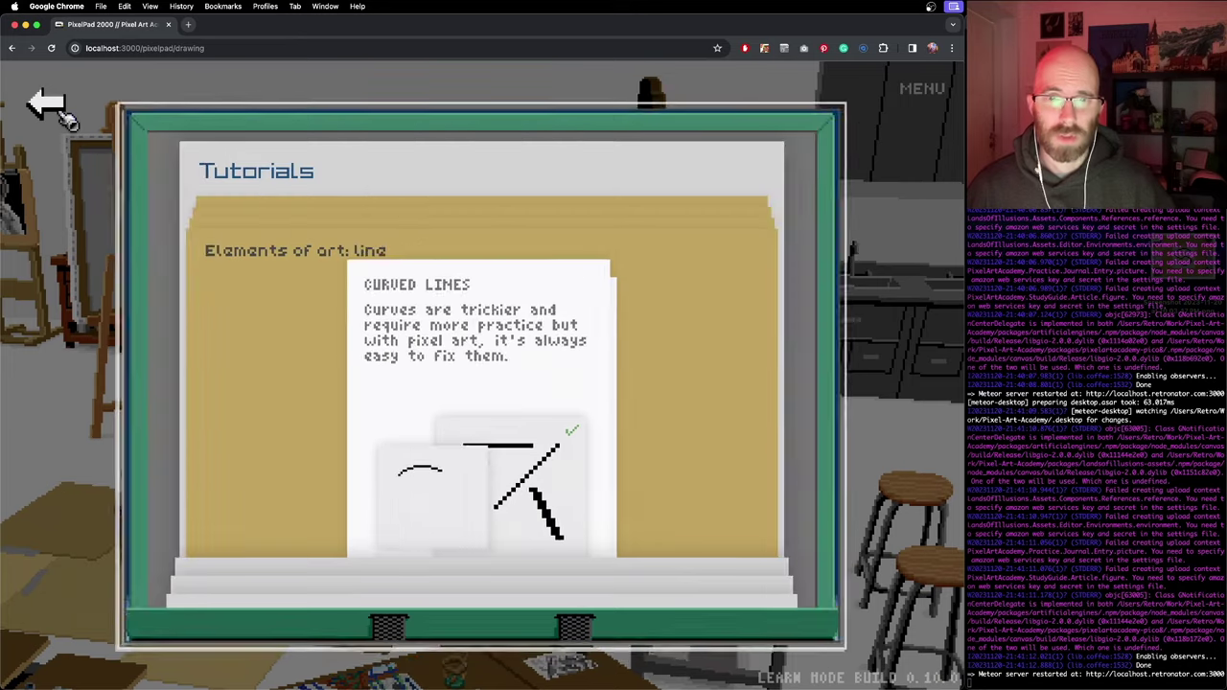
{"action": "left_click", "coordinate": [307, 509]}
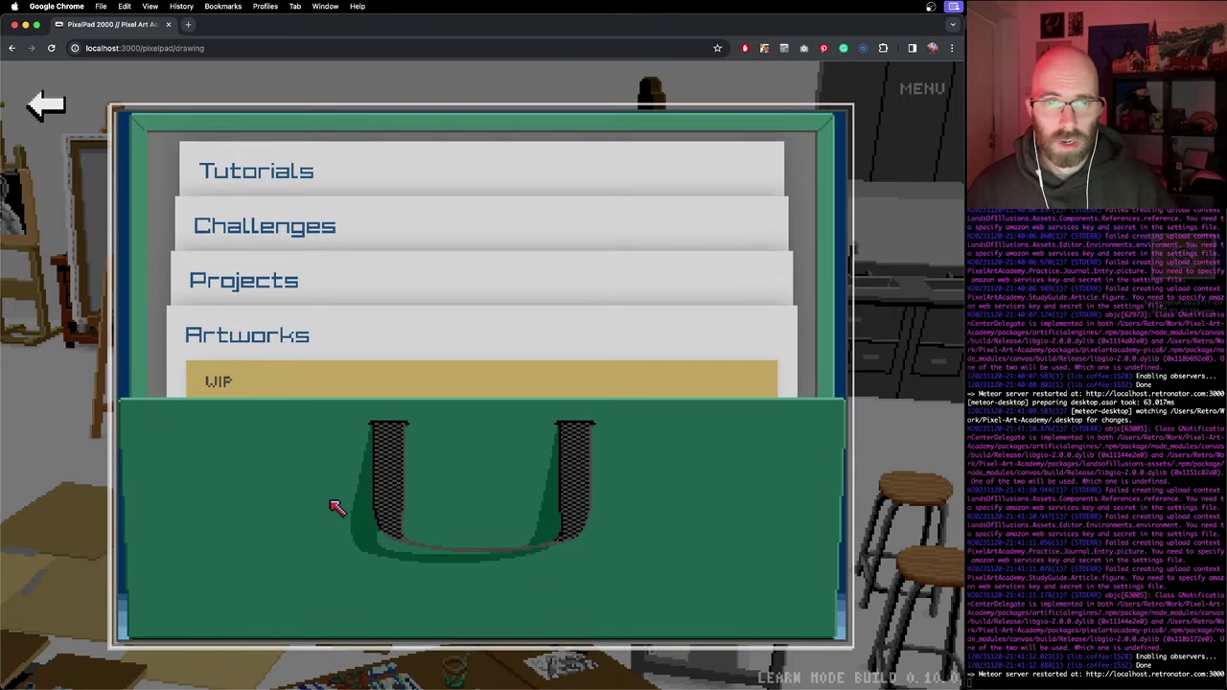
{"action": "left_click", "coordinate": [340, 378]}
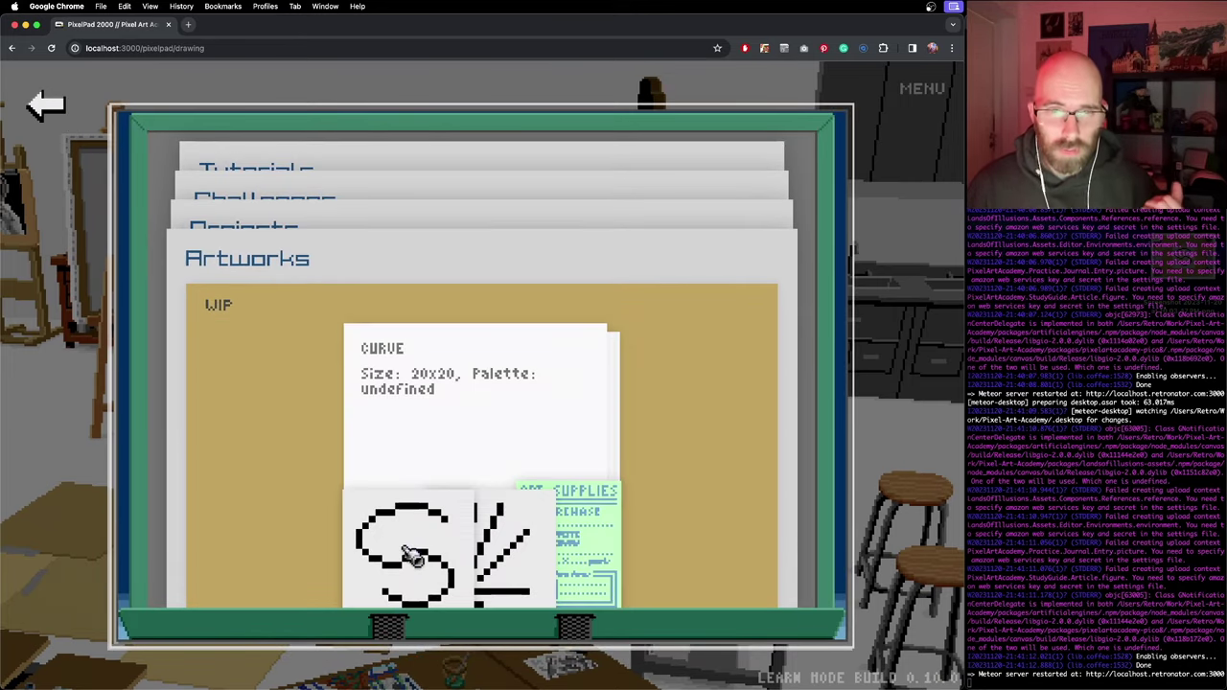
Step: Start a new artwork purchase order and set the canvas height to 32
{"action": "left_click", "coordinate": [600, 562]}
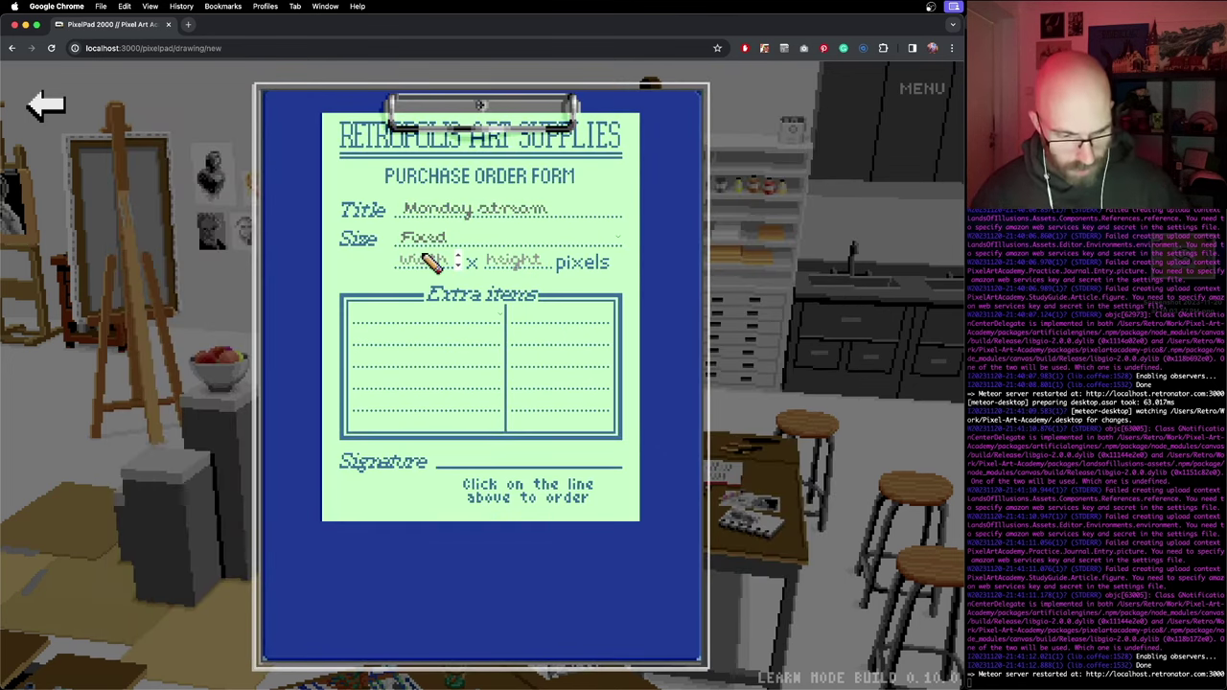
{"action": "left_click", "coordinate": [516, 261]}
{"action": "type", "text": "32"}
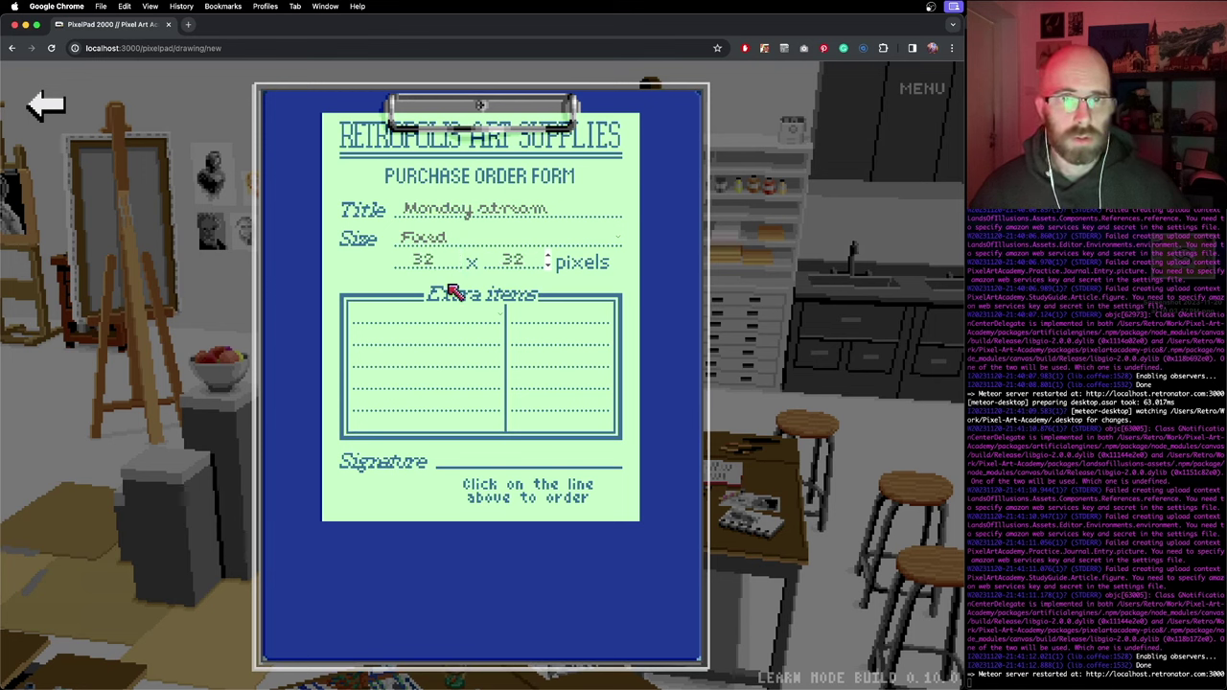
Step: Add Restricted colors: Black, Pixel art scaling and Pixel art grading, then sign the order
{"action": "left_click", "coordinate": [433, 316]}
{"action": "left_click", "coordinate": [431, 335]}
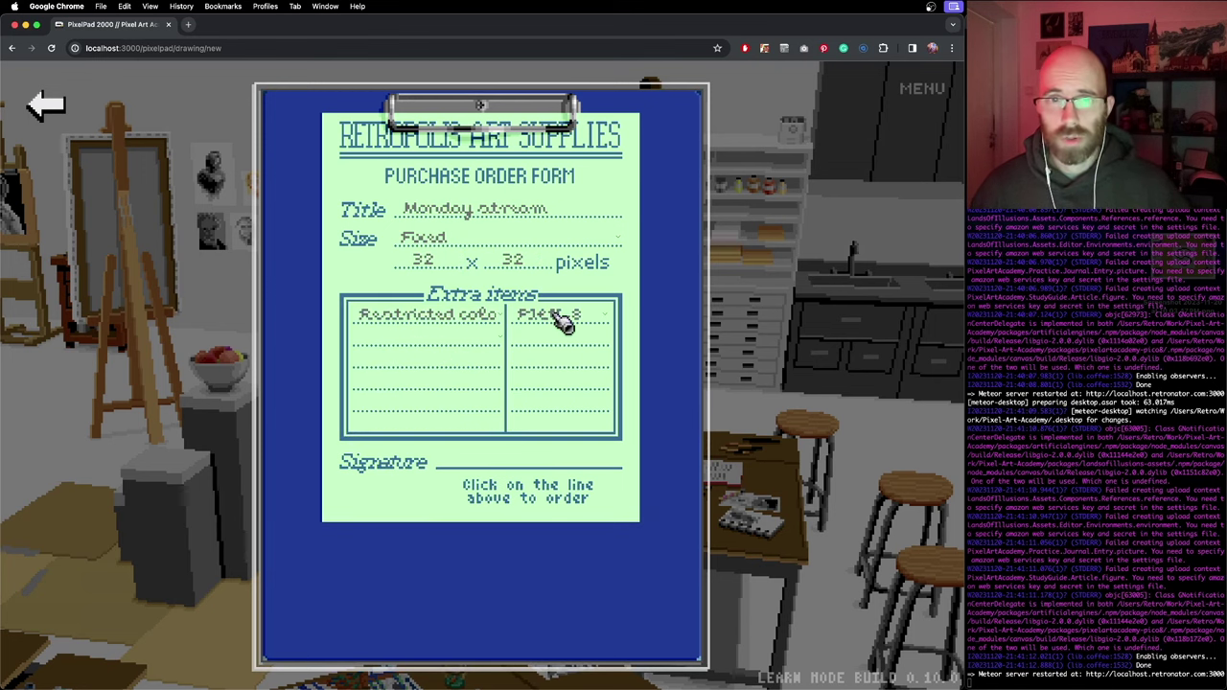
{"action": "left_click", "coordinate": [562, 320]}
{"action": "left_click", "coordinate": [543, 371]}
{"action": "left_click", "coordinate": [458, 345]}
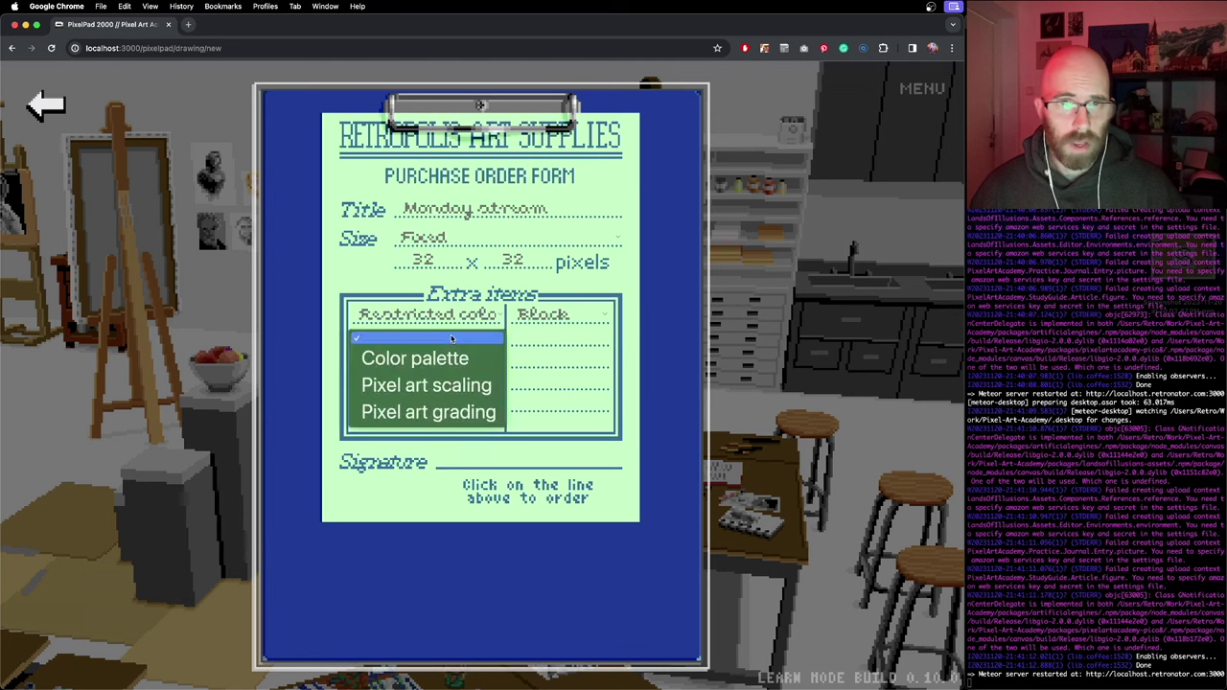
{"action": "left_click", "coordinate": [450, 384]}
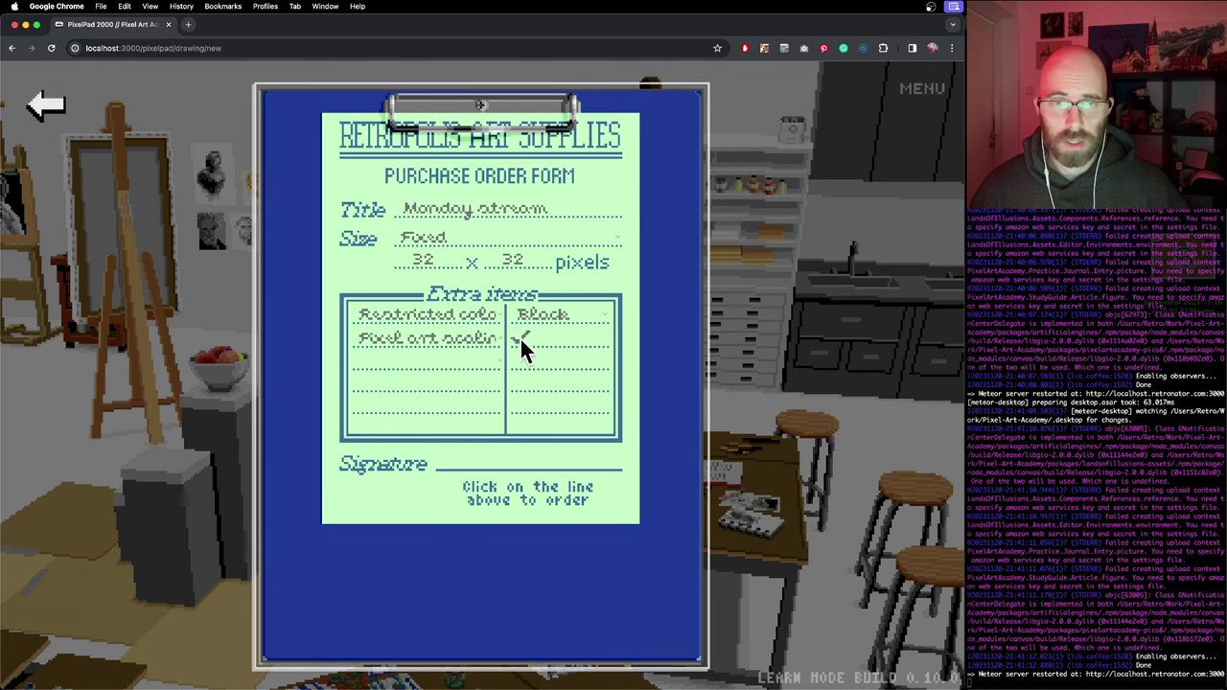
{"action": "left_click", "coordinate": [464, 364]}
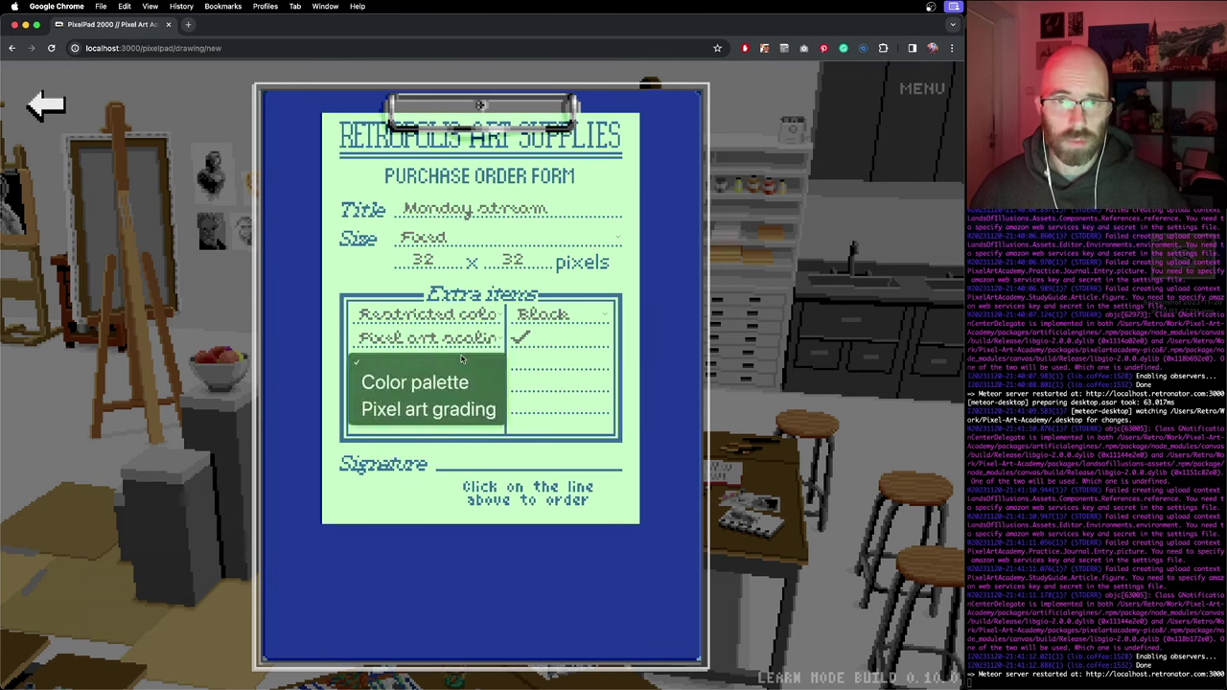
{"action": "left_click", "coordinate": [458, 411]}
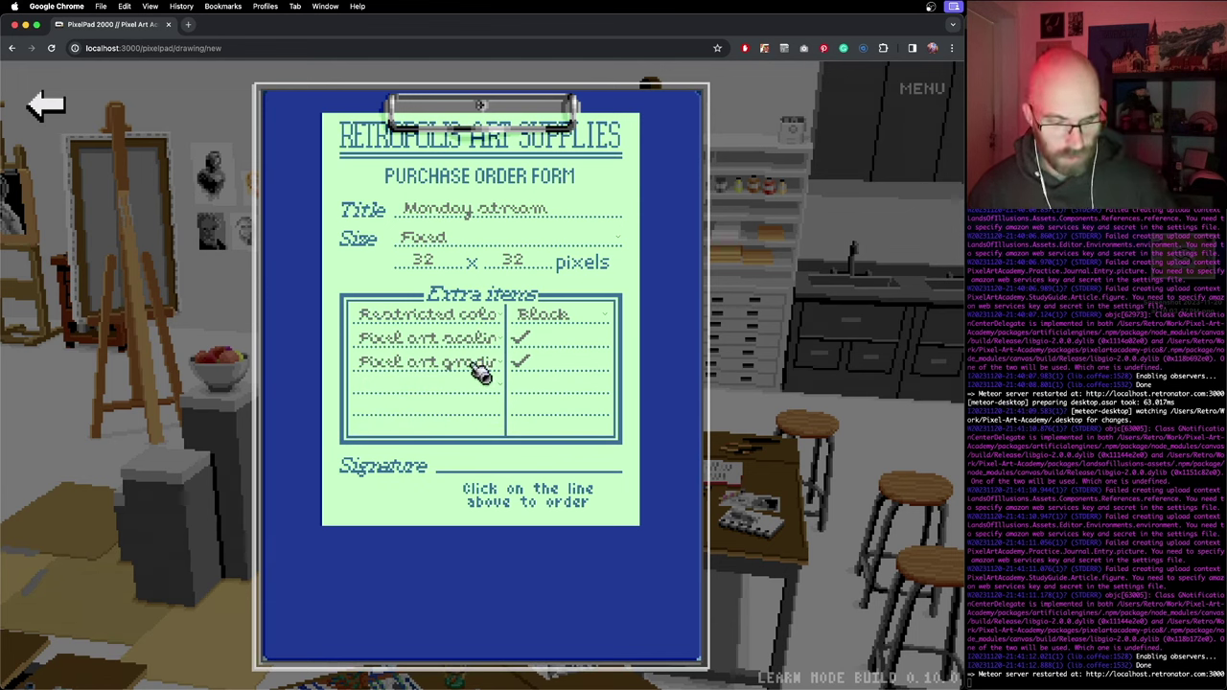
{"action": "left_click", "coordinate": [529, 464]}
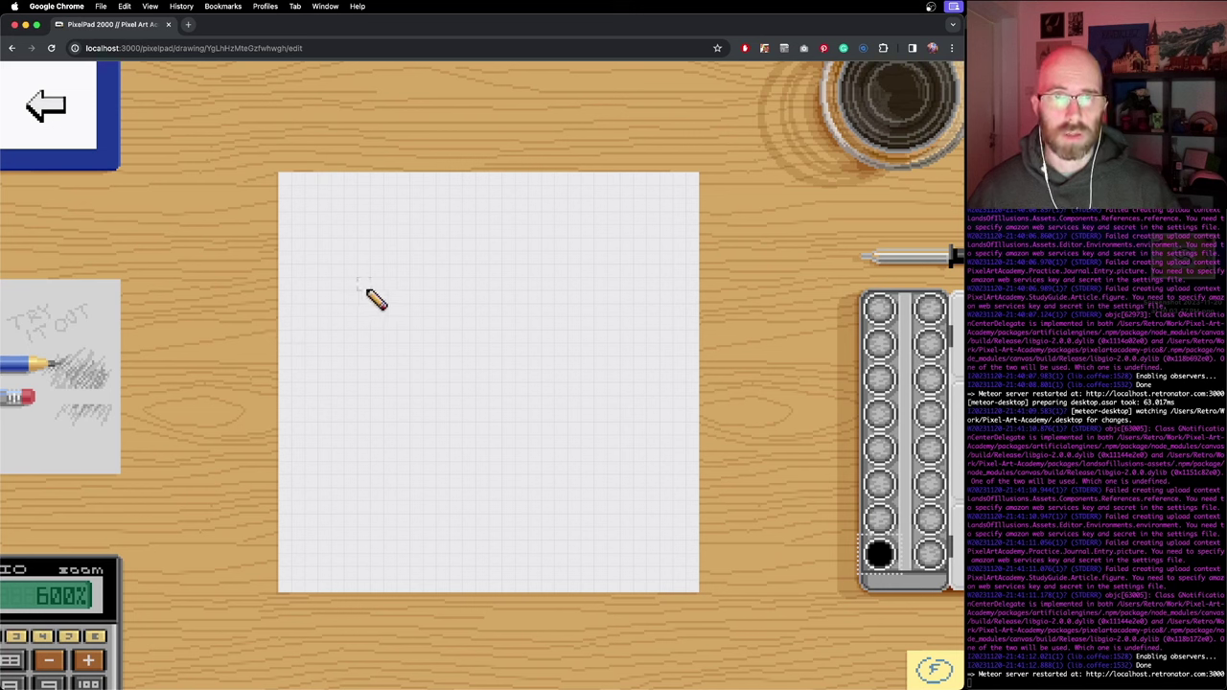
{"action": "left_click_drag", "start_coordinate": [335, 299], "coordinate": [528, 231]}
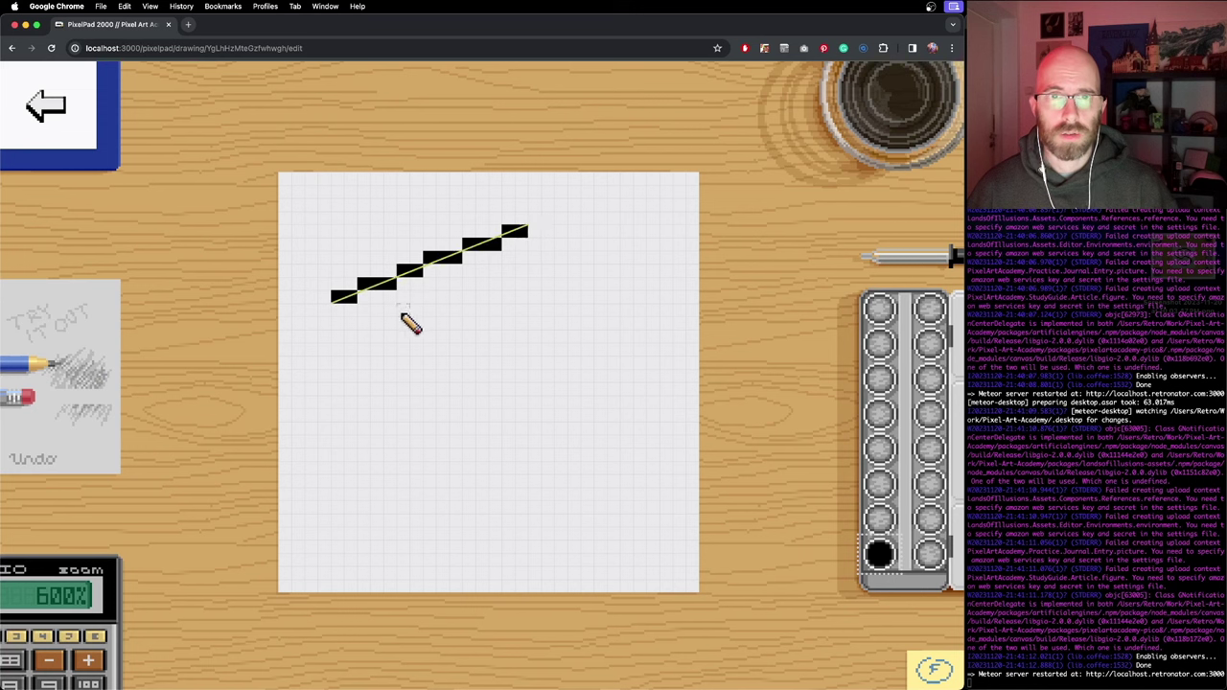
{"action": "left_click_drag", "start_coordinate": [450, 320], "coordinate": [619, 285]}
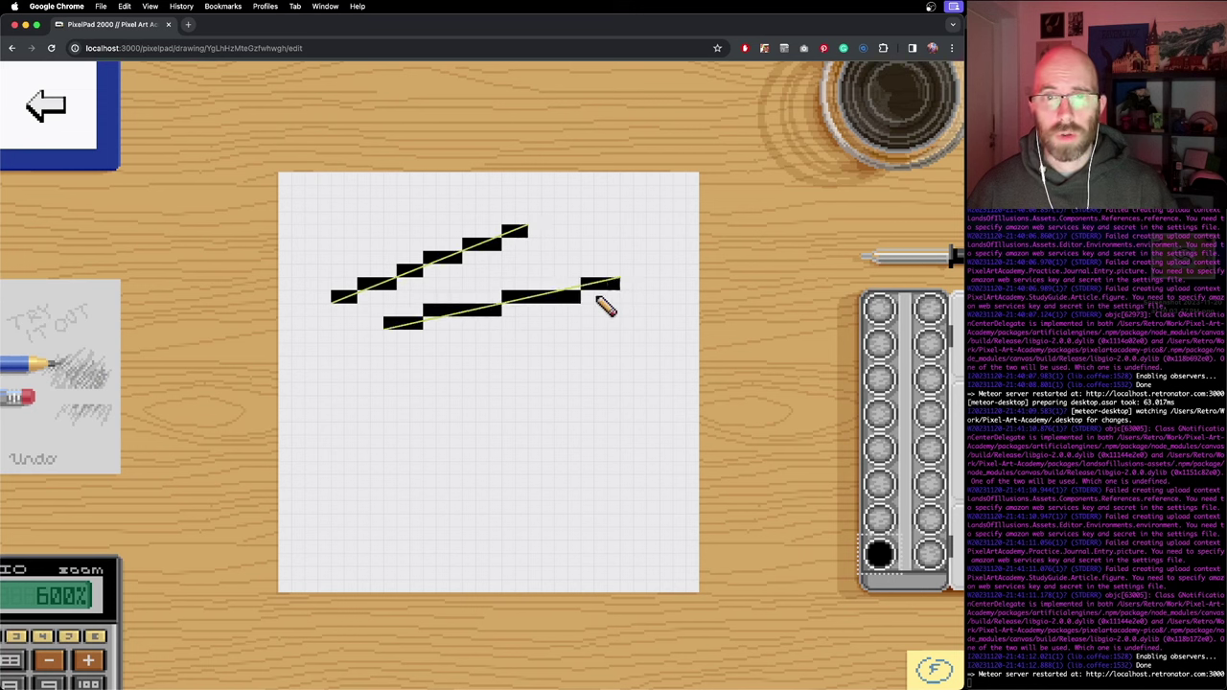
{"action": "left_click_drag", "start_coordinate": [376, 362], "coordinate": [631, 362]}
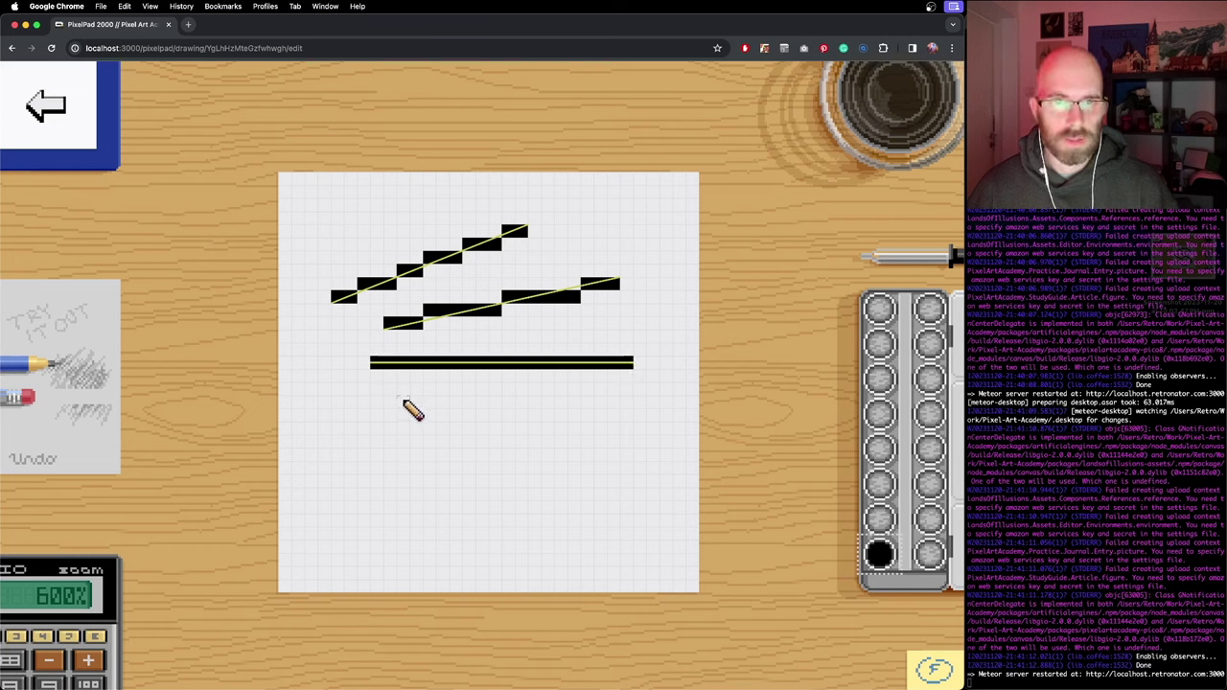
{"action": "left_click_drag", "start_coordinate": [403, 403], "coordinate": [593, 433]}
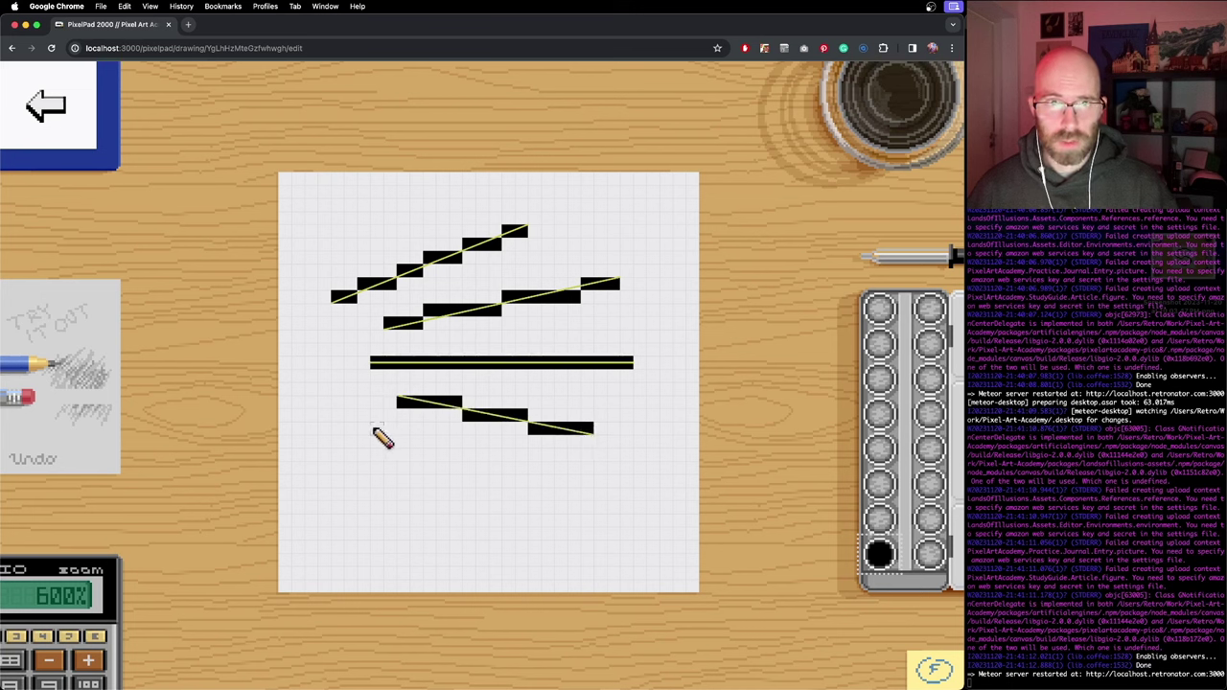
{"action": "mouse_move", "coordinate": [375, 430]}
{"action": "left_mouse_down"}
{"action": "mouse_move", "coordinate": [567, 501]}
{"action": "mouse_move", "coordinate": [566, 484]}
{"action": "left_mouse_up"}
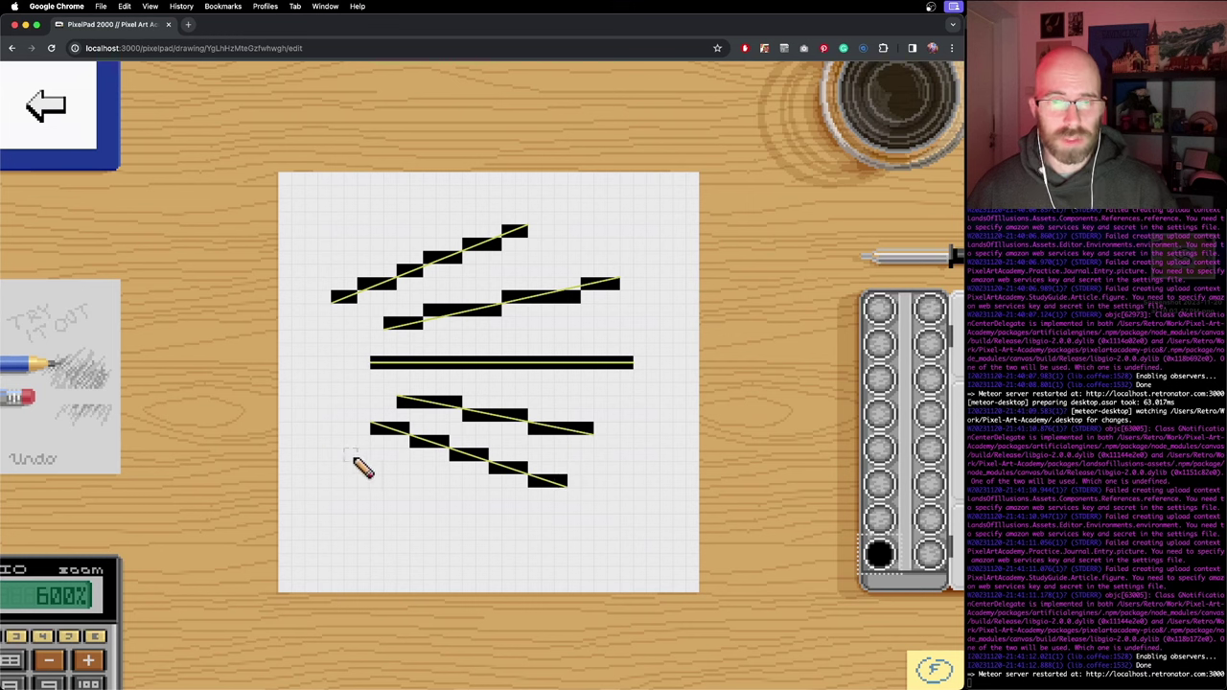
{"action": "mouse_move", "coordinate": [510, 548]}
{"action": "left_mouse_down"}
{"action": "mouse_move", "coordinate": [482, 545]}
{"action": "mouse_move", "coordinate": [524, 538]}
{"action": "left_mouse_up"}
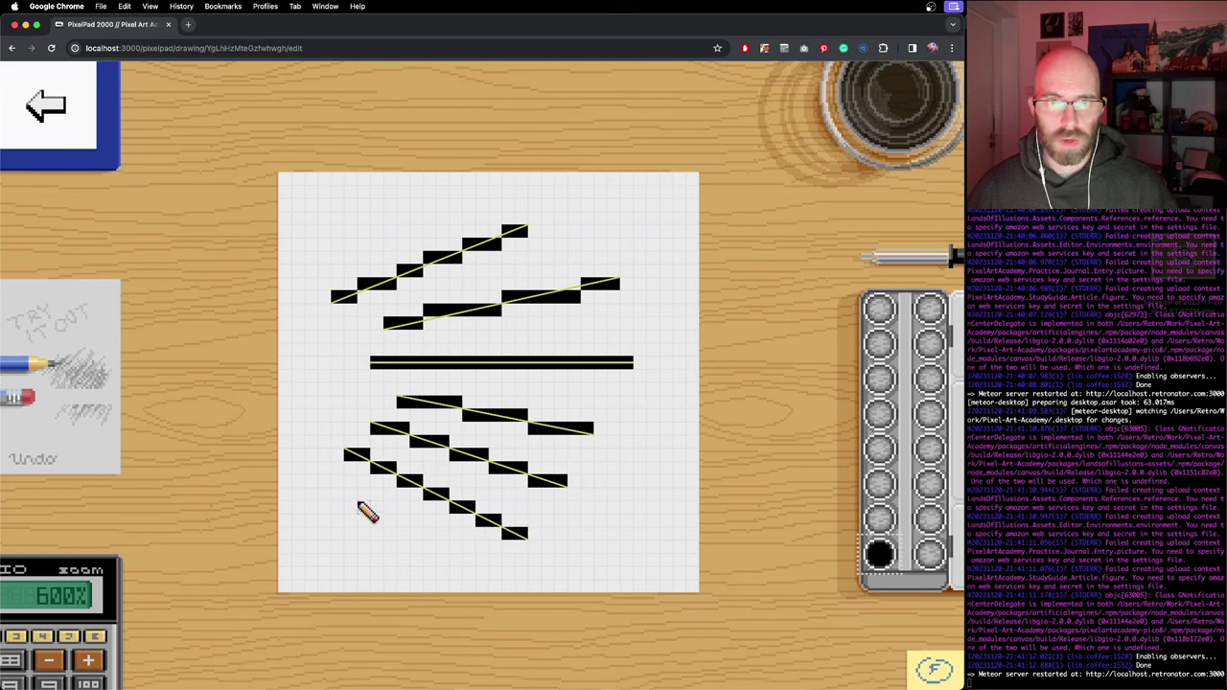
{"action": "left_click_drag", "start_coordinate": [325, 480], "coordinate": [423, 565]}
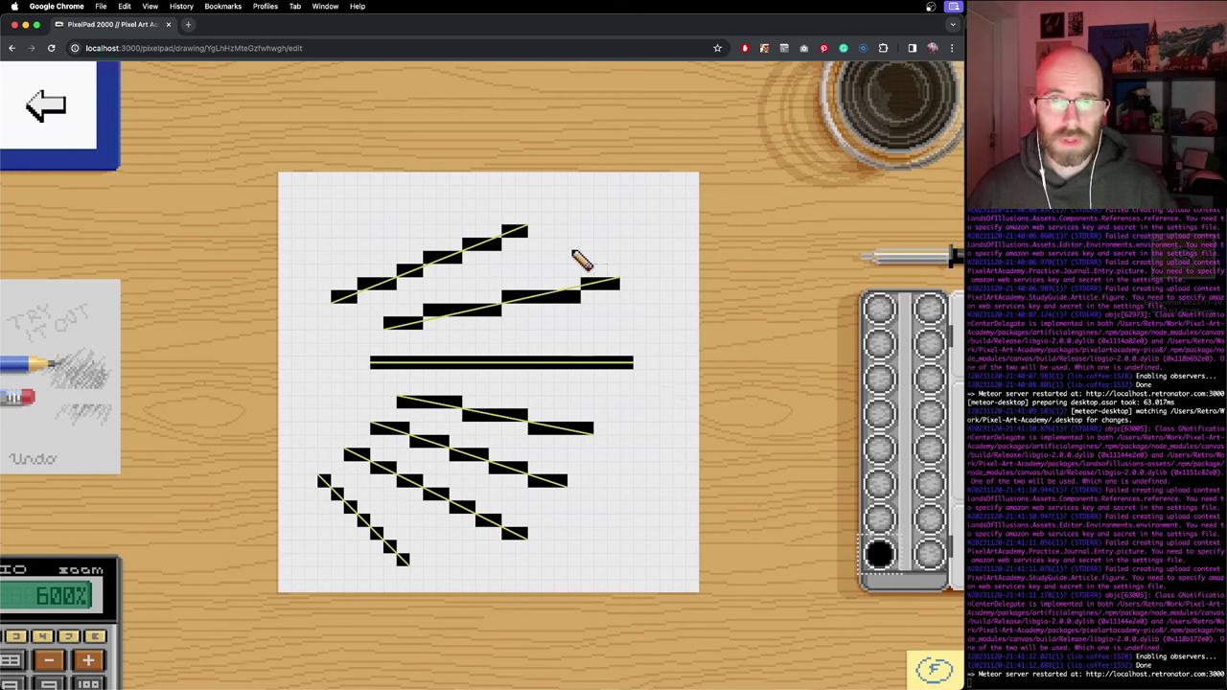
{"action": "mouse_move", "coordinate": [637, 292]}
{"action": "left_mouse_down"}
{"action": "mouse_move", "coordinate": [673, 316]}
{"action": "mouse_move", "coordinate": [642, 364]}
{"action": "left_mouse_up"}
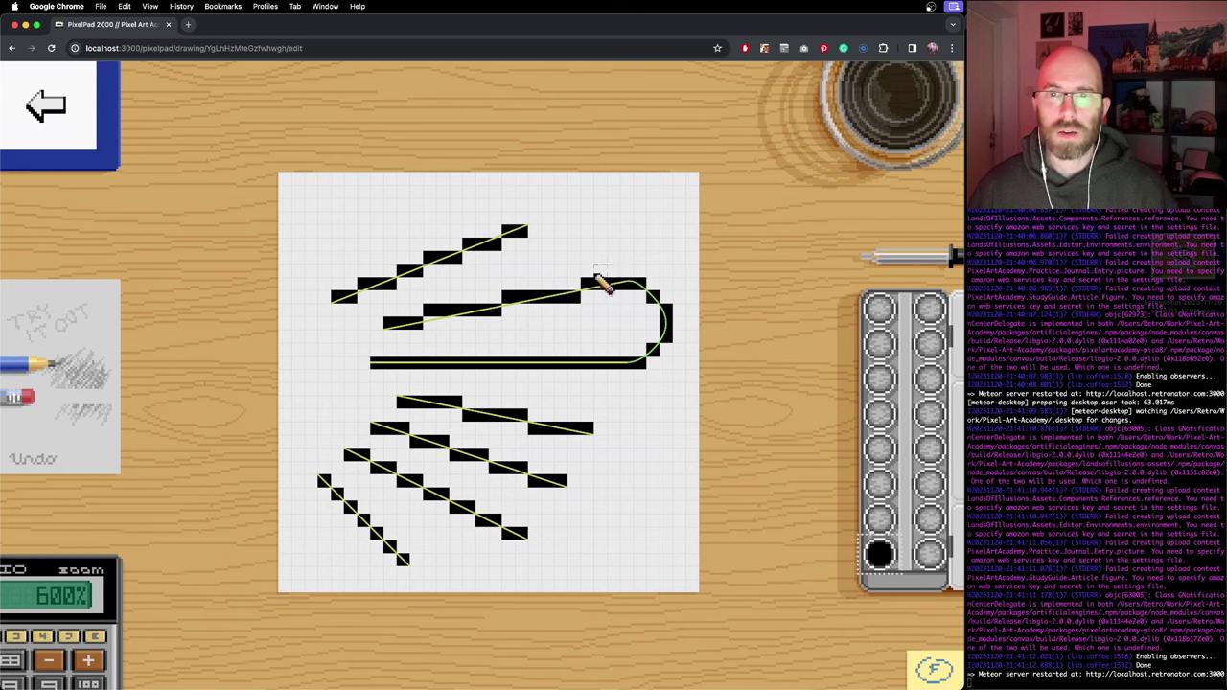
{"action": "key", "text": "super+z"}
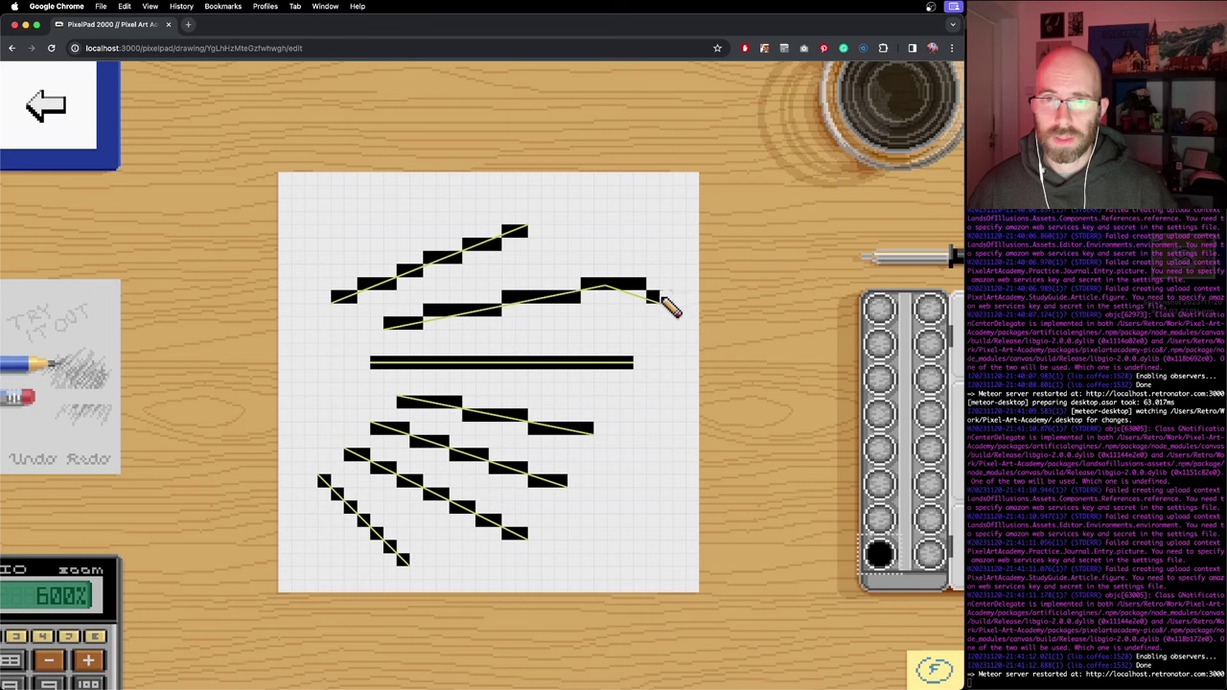
{"action": "left_click_drag", "start_coordinate": [670, 301], "coordinate": [687, 317]}
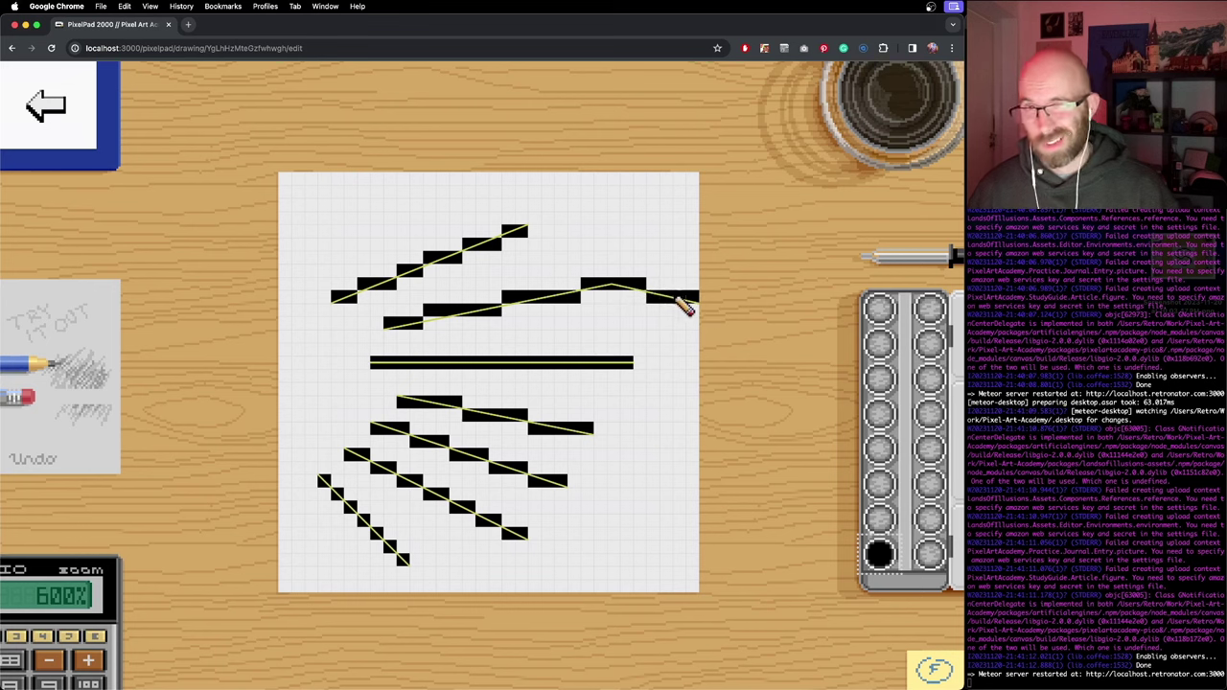
{"action": "key", "text": "e"}
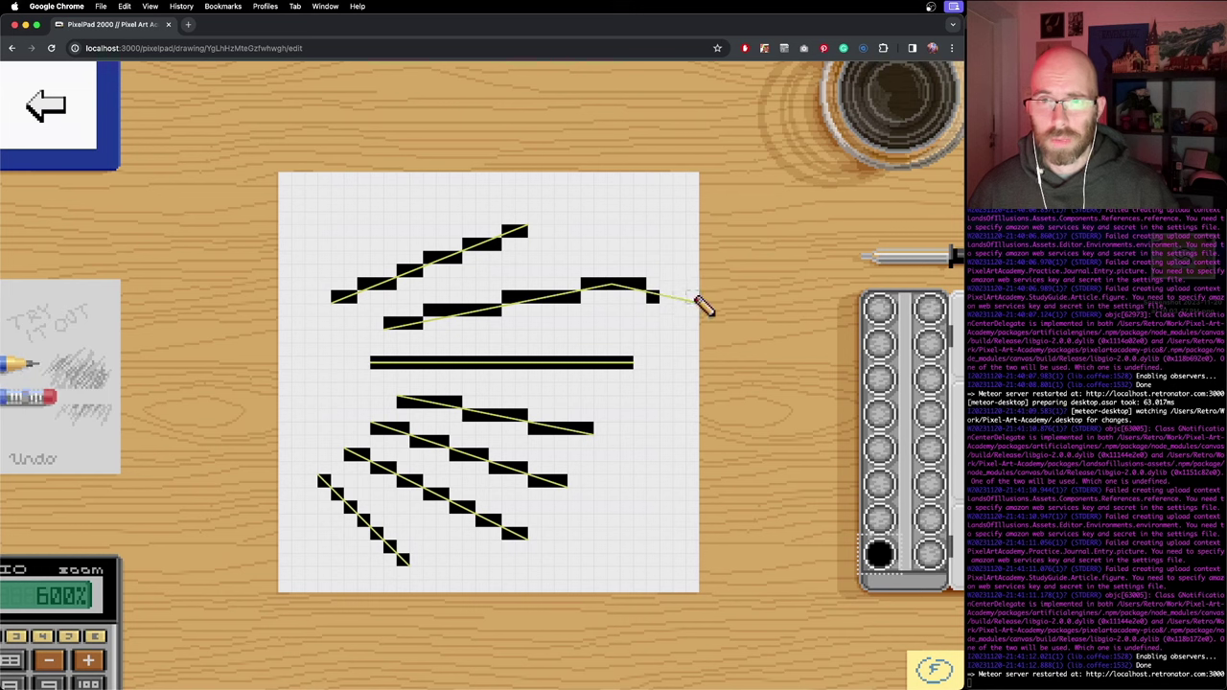
{"action": "key", "text": "b"}
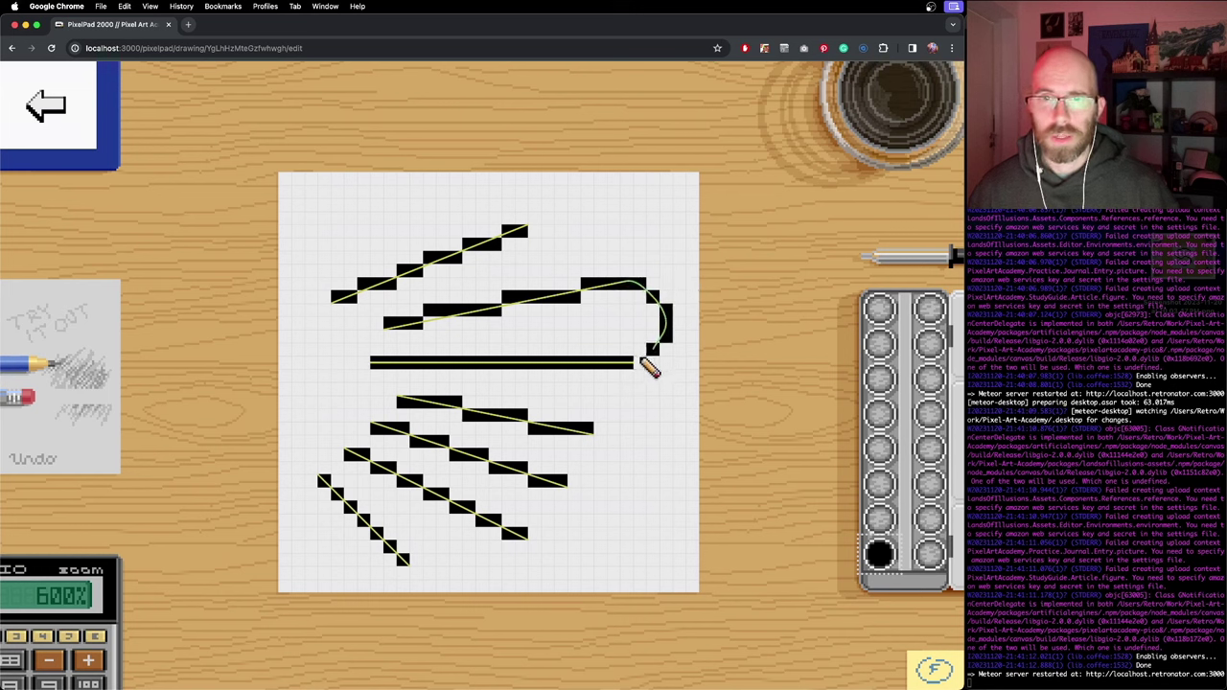
{"action": "mouse_move", "coordinate": [649, 367]}
{"action": "left_mouse_down"}
{"action": "mouse_move", "coordinate": [644, 311]}
{"action": "mouse_move", "coordinate": [664, 294]}
{"action": "left_mouse_up"}
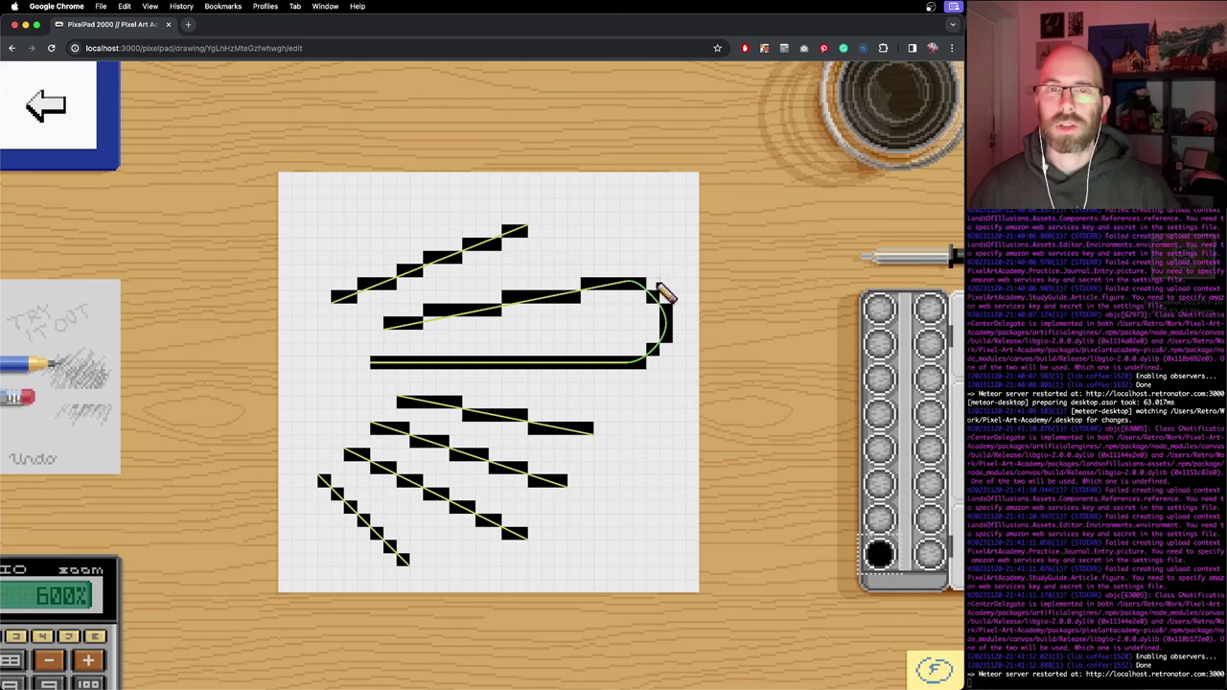
{"action": "key", "text": "super+z"}
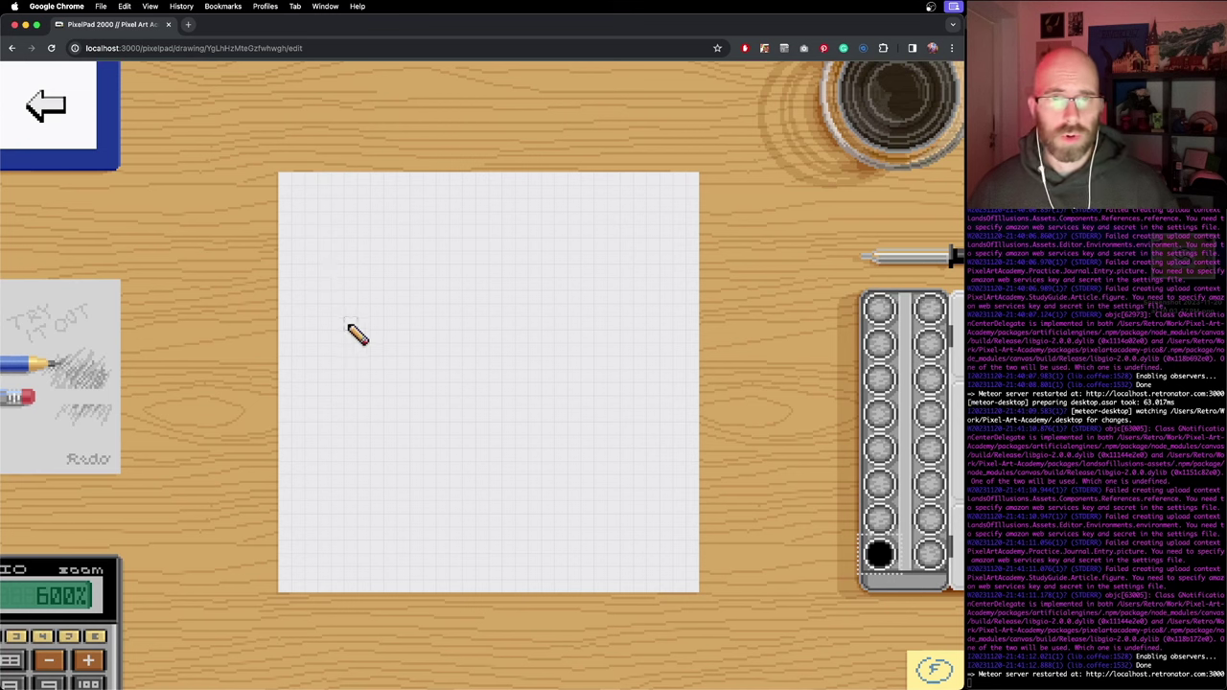
Step: Draw a large black freehand swirl curling into an inner loop, adjusting zoom and view
{"action": "mouse_move", "coordinate": [337, 338]}
{"action": "left_mouse_down"}
{"action": "mouse_move", "coordinate": [383, 268]}
{"action": "mouse_move", "coordinate": [503, 246]}
{"action": "mouse_move", "coordinate": [583, 284]}
{"action": "mouse_move", "coordinate": [594, 332]}
{"action": "mouse_move", "coordinate": [544, 368]}
{"action": "mouse_move", "coordinate": [438, 369]}
{"action": "mouse_move", "coordinate": [363, 425]}
{"action": "mouse_move", "coordinate": [411, 495]}
{"action": "mouse_move", "coordinate": [553, 492]}
{"action": "mouse_move", "coordinate": [560, 429]}
{"action": "mouse_move", "coordinate": [482, 403]}
{"action": "mouse_move", "coordinate": [456, 439]}
{"action": "left_mouse_up"}
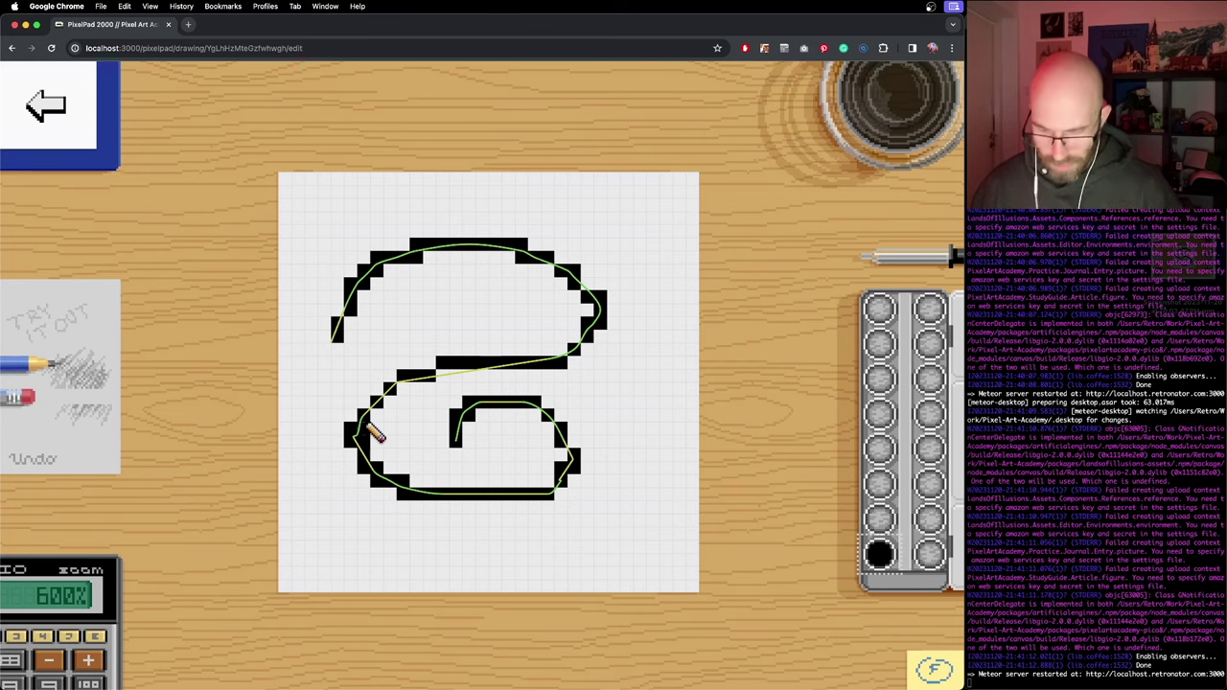
{"action": "scroll", "coordinate": [369, 434], "scroll_direction": "up", "scroll_amount": 3}
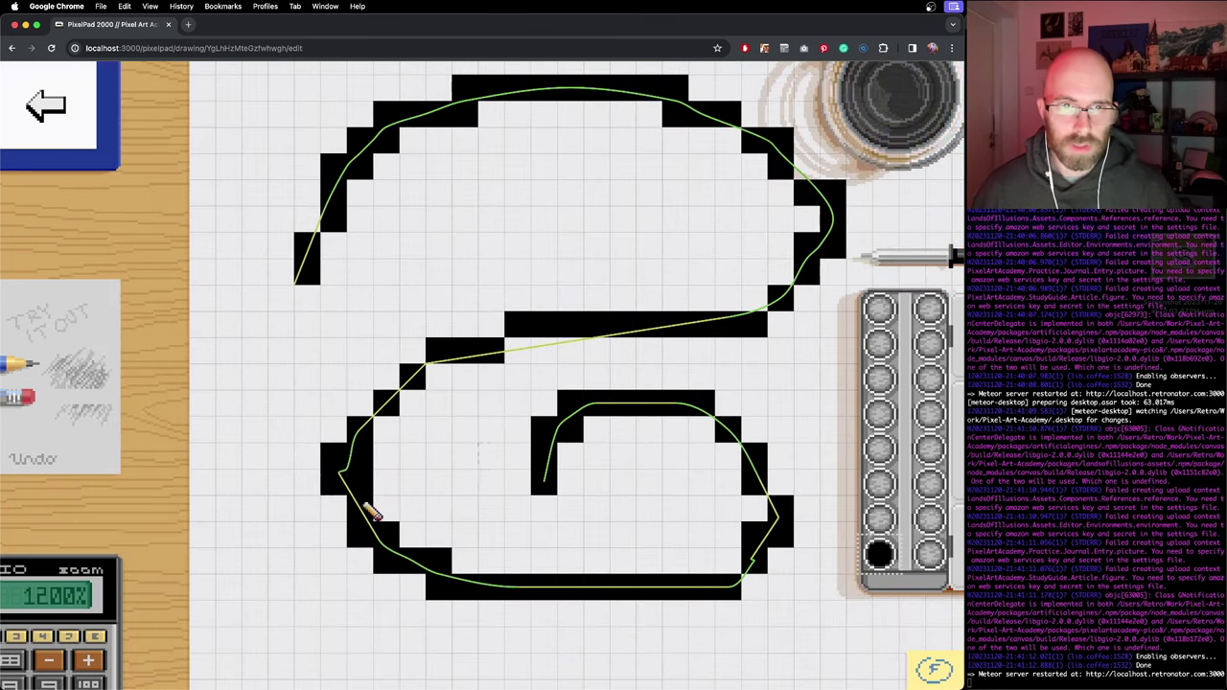
{"action": "scroll", "coordinate": [359, 470], "scroll_direction": "down", "scroll_amount": 3}
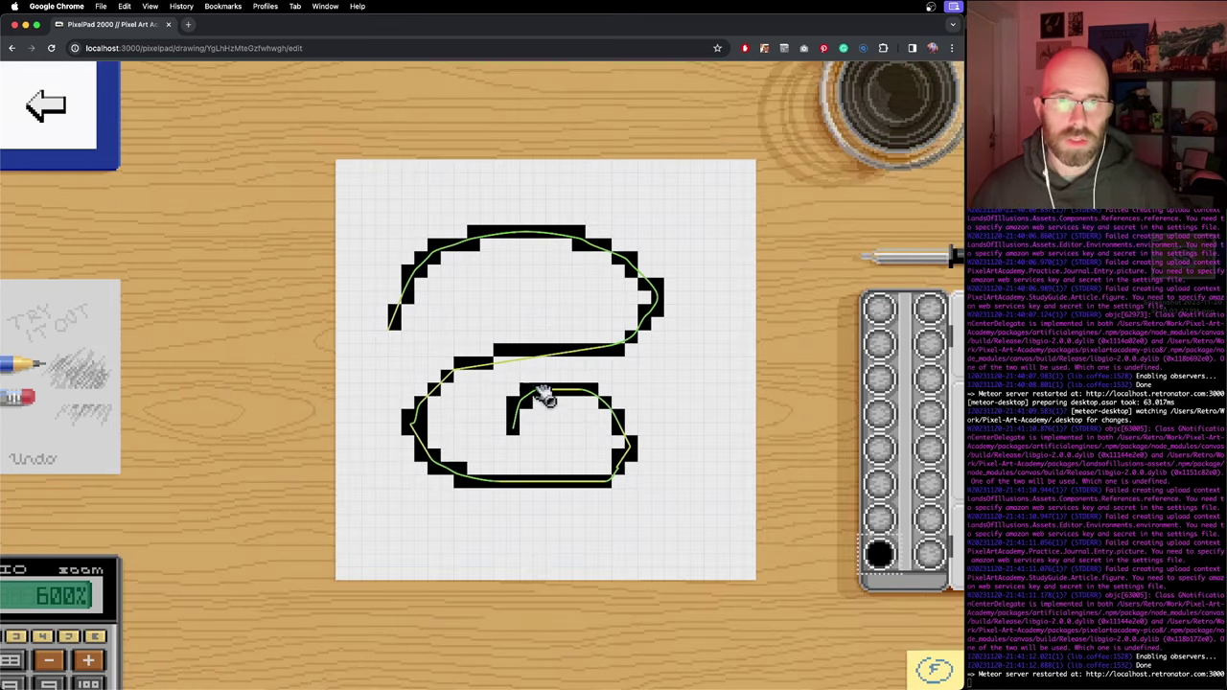
{"action": "left_click_drag", "start_coordinate": [544, 397], "coordinate": [466, 406]}
{"action": "scroll", "coordinate": [474, 410], "scroll_direction": "up", "scroll_amount": 1}
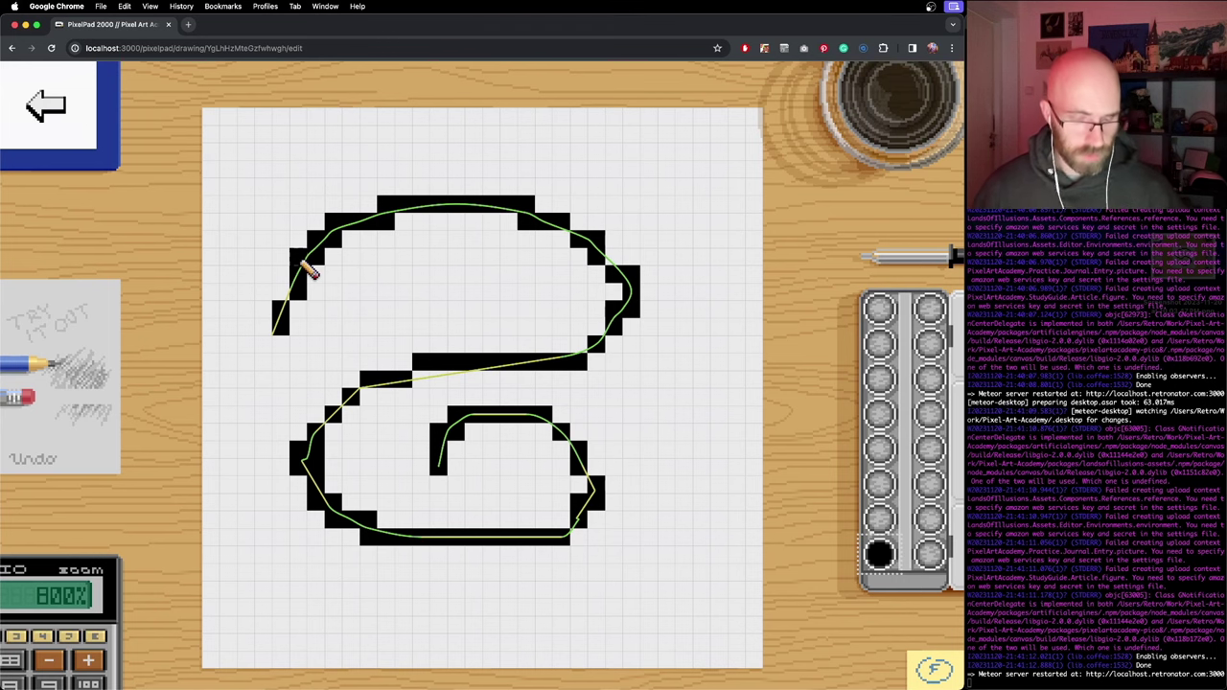
{"action": "key", "text": "e"}
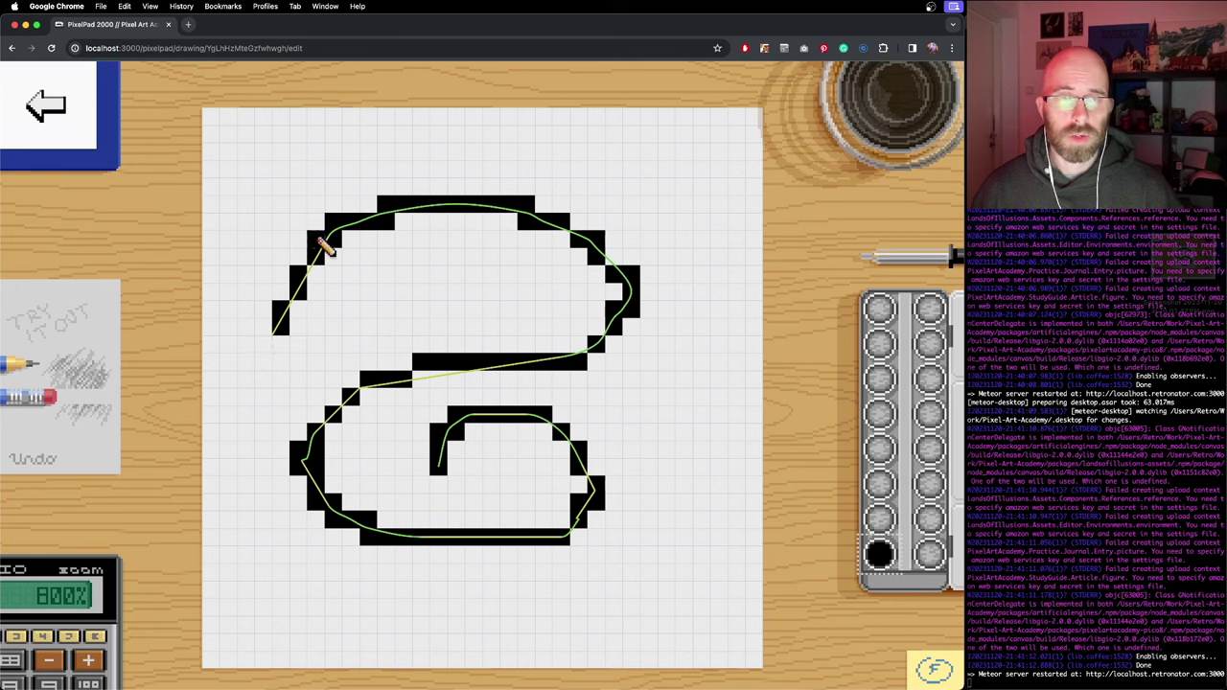
Step: Erase stray pixels along the upper-left curve and at the middle stroke's end
{"action": "left_click_drag", "start_coordinate": [326, 247], "coordinate": [395, 216]}
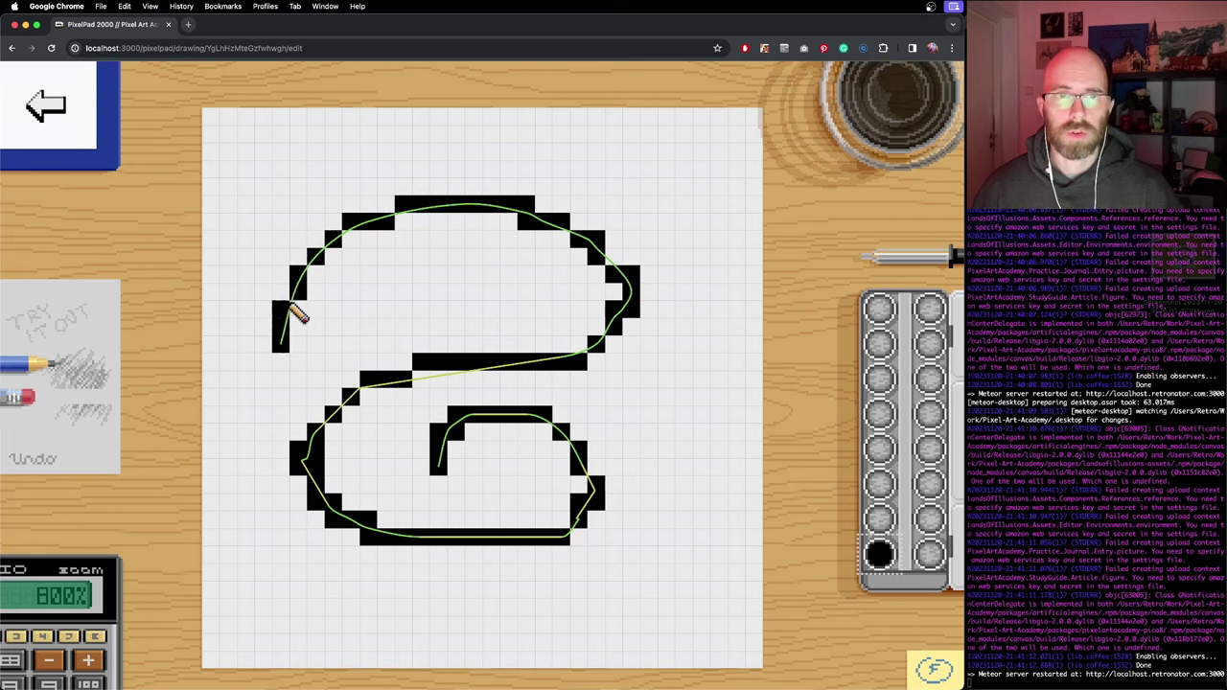
{"action": "key", "text": "e"}
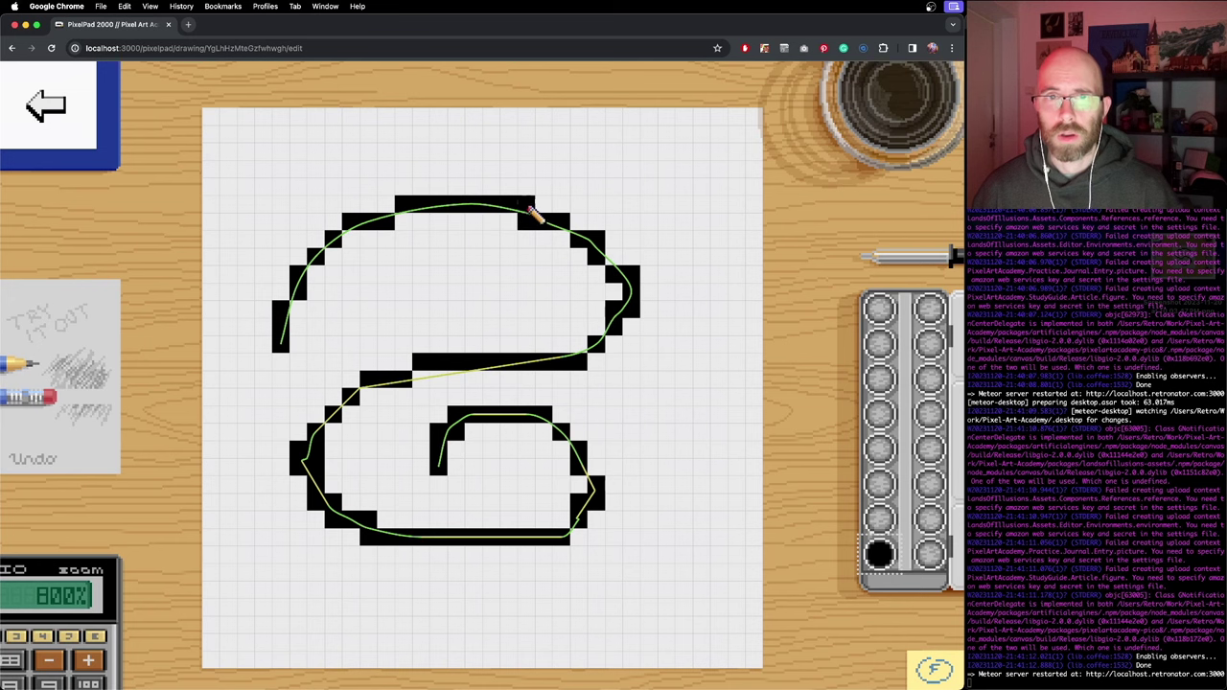
{"action": "left_click_drag", "start_coordinate": [537, 220], "coordinate": [603, 251]}
{"action": "key", "text": "super+z"}
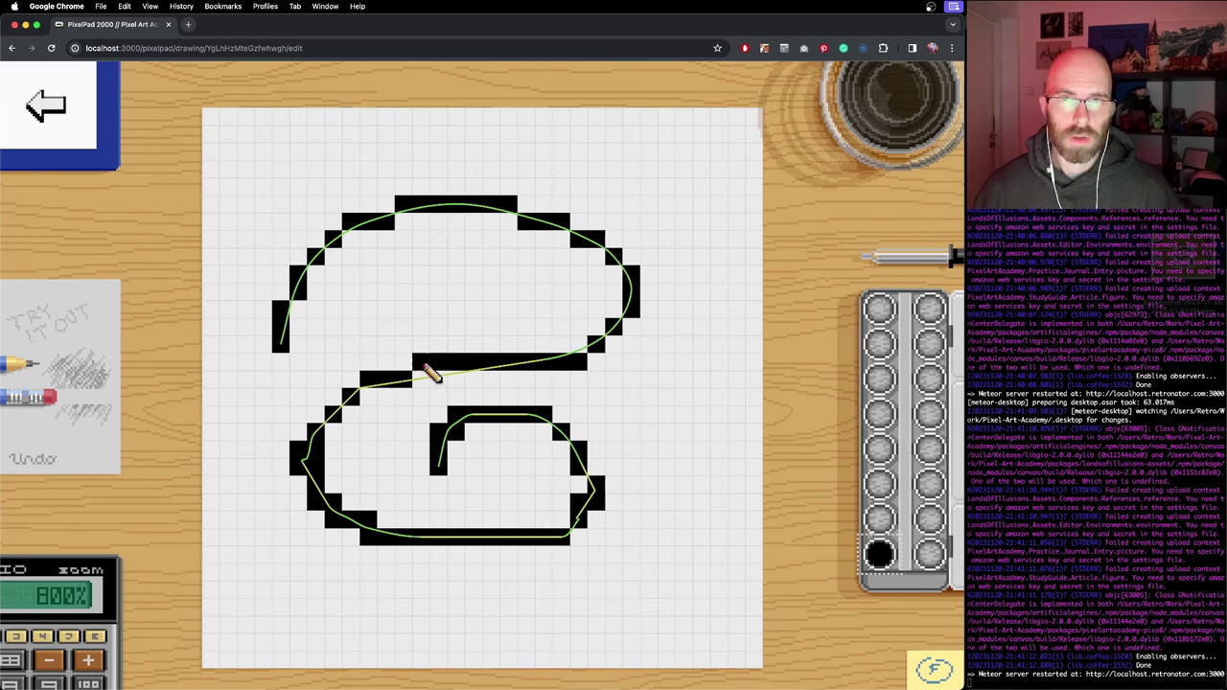
{"action": "left_click", "coordinate": [578, 361]}
Step: Redraw the lower loop's left side and inner curve start, moving its top-right pixel down one
{"action": "key", "text": "b"}
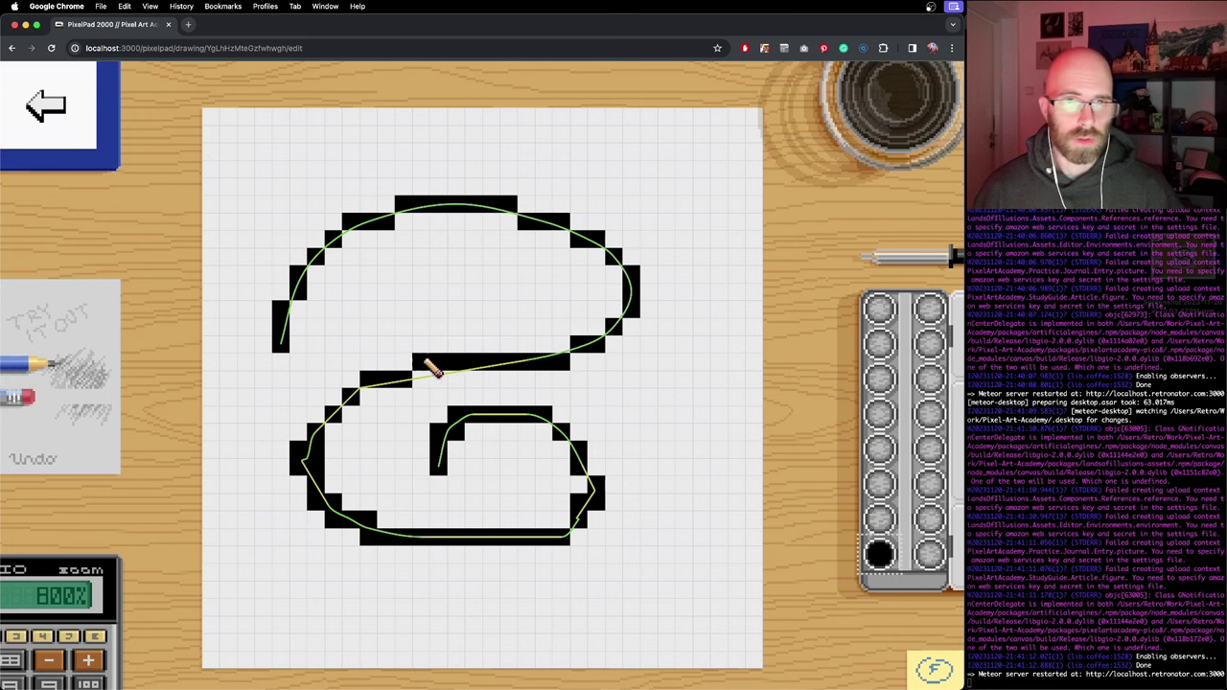
{"action": "mouse_move", "coordinate": [354, 403]}
{"action": "left_mouse_down"}
{"action": "mouse_move", "coordinate": [302, 432]}
{"action": "mouse_move", "coordinate": [342, 414]}
{"action": "mouse_move", "coordinate": [312, 436]}
{"action": "mouse_move", "coordinate": [319, 448]}
{"action": "mouse_move", "coordinate": [323, 435]}
{"action": "mouse_move", "coordinate": [322, 494]}
{"action": "mouse_move", "coordinate": [300, 488]}
{"action": "mouse_move", "coordinate": [317, 482]}
{"action": "mouse_move", "coordinate": [371, 518]}
{"action": "mouse_move", "coordinate": [480, 492]}
{"action": "mouse_move", "coordinate": [567, 507]}
{"action": "mouse_move", "coordinate": [575, 526]}
{"action": "mouse_move", "coordinate": [560, 536]}
{"action": "mouse_move", "coordinate": [578, 467]}
{"action": "mouse_move", "coordinate": [600, 469]}
{"action": "mouse_move", "coordinate": [563, 524]}
{"action": "mouse_move", "coordinate": [355, 530]}
{"action": "left_mouse_up"}
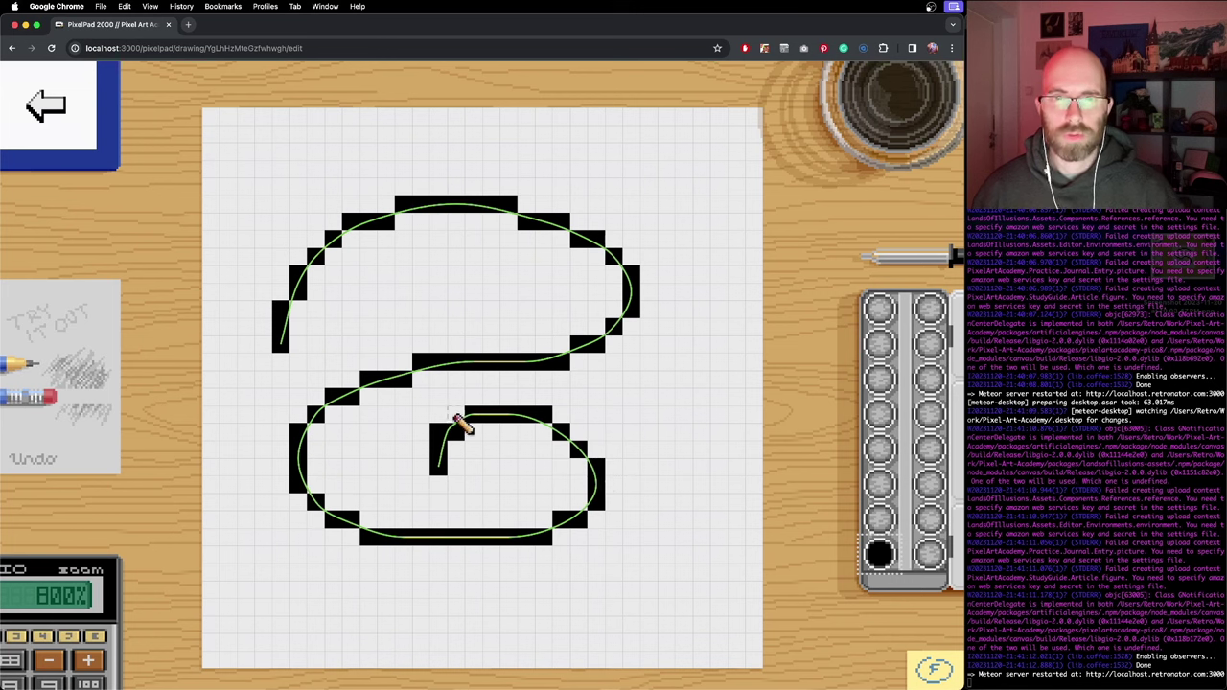
{"action": "mouse_move", "coordinate": [461, 426]}
{"action": "left_mouse_down"}
{"action": "mouse_move", "coordinate": [444, 463]}
{"action": "mouse_move", "coordinate": [481, 434]}
{"action": "mouse_move", "coordinate": [477, 419]}
{"action": "mouse_move", "coordinate": [476, 435]}
{"action": "mouse_move", "coordinate": [444, 427]}
{"action": "mouse_move", "coordinate": [416, 477]}
{"action": "mouse_move", "coordinate": [570, 446]}
{"action": "mouse_move", "coordinate": [462, 441]}
{"action": "mouse_move", "coordinate": [428, 489]}
{"action": "left_mouse_up"}
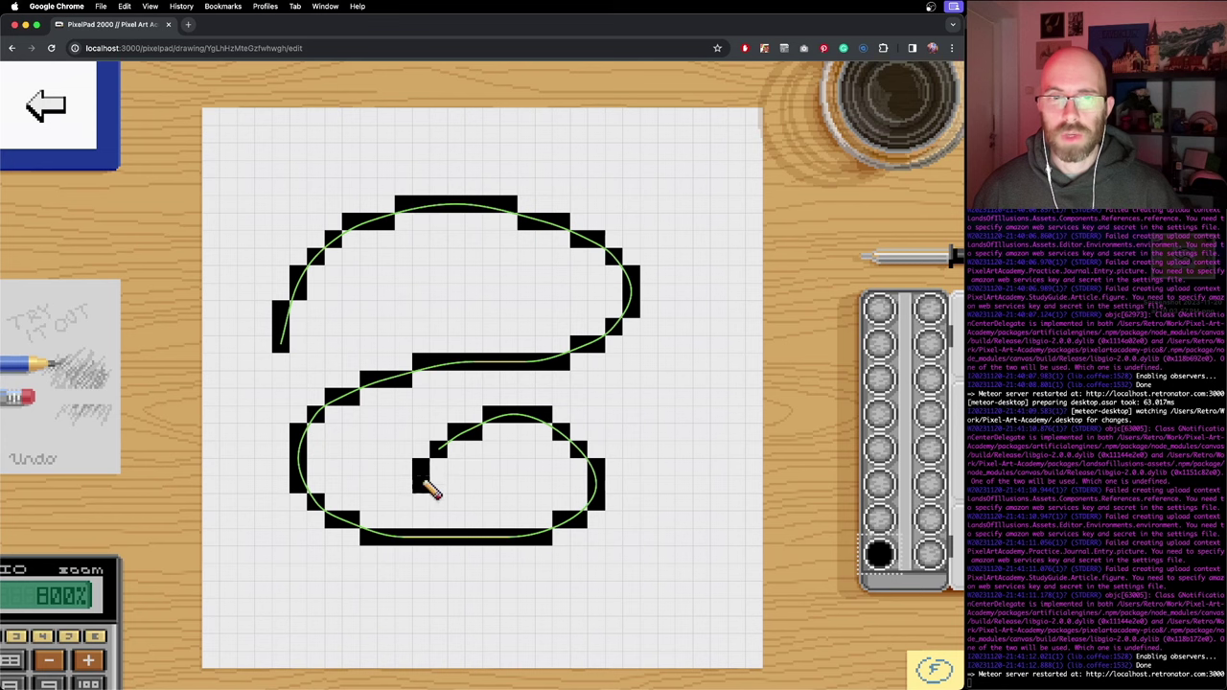
{"action": "key", "text": "e"}
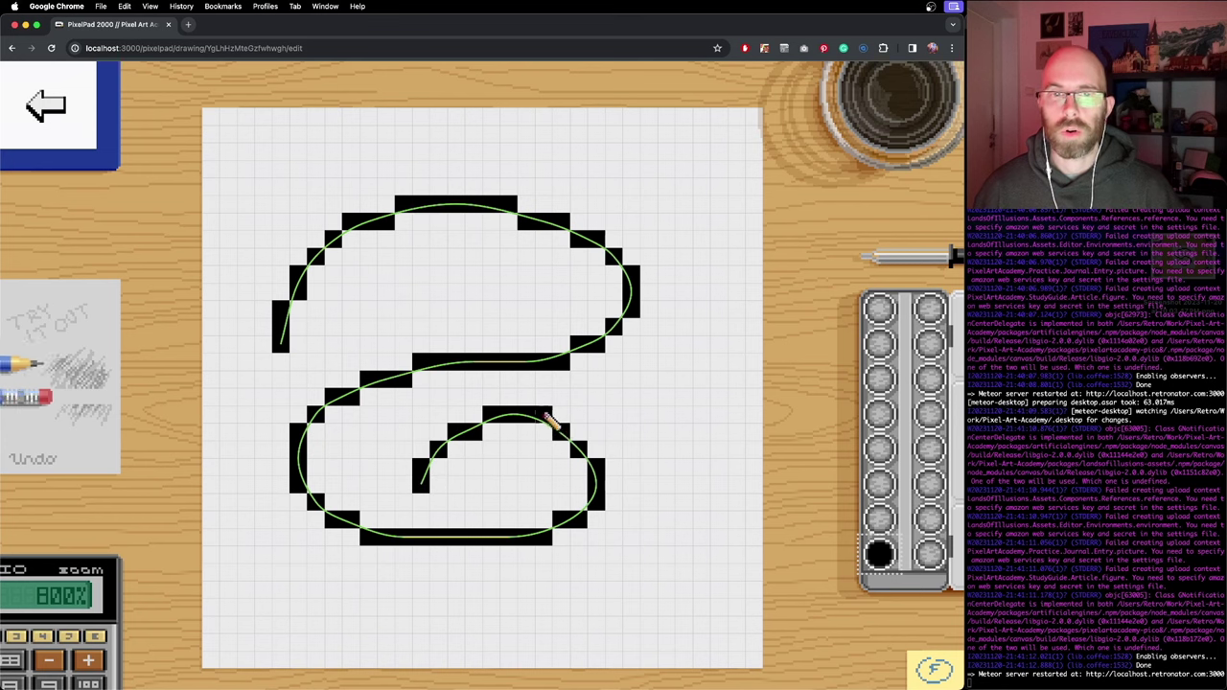
{"action": "left_click", "coordinate": [547, 417]}
{"action": "key", "text": "b"}
{"action": "left_click", "coordinate": [548, 430]}
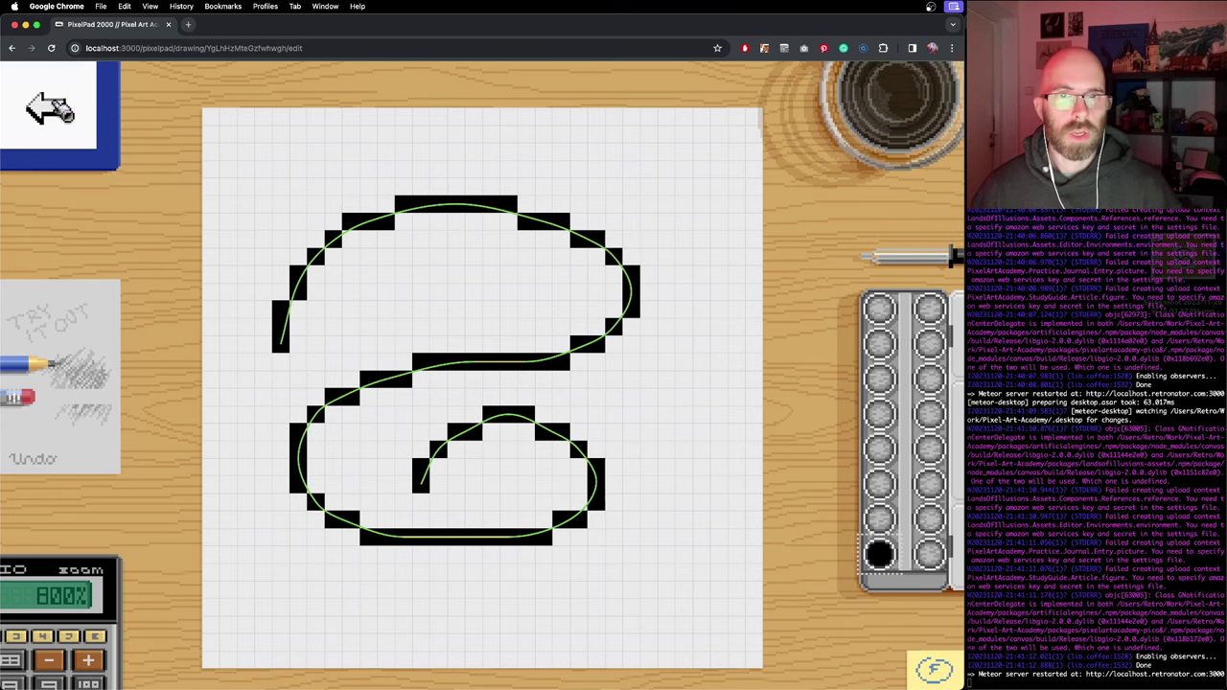
Step: Return the Monday stream drawing to its clipboard and reopen it for editing
{"action": "left_click", "coordinate": [46, 105]}
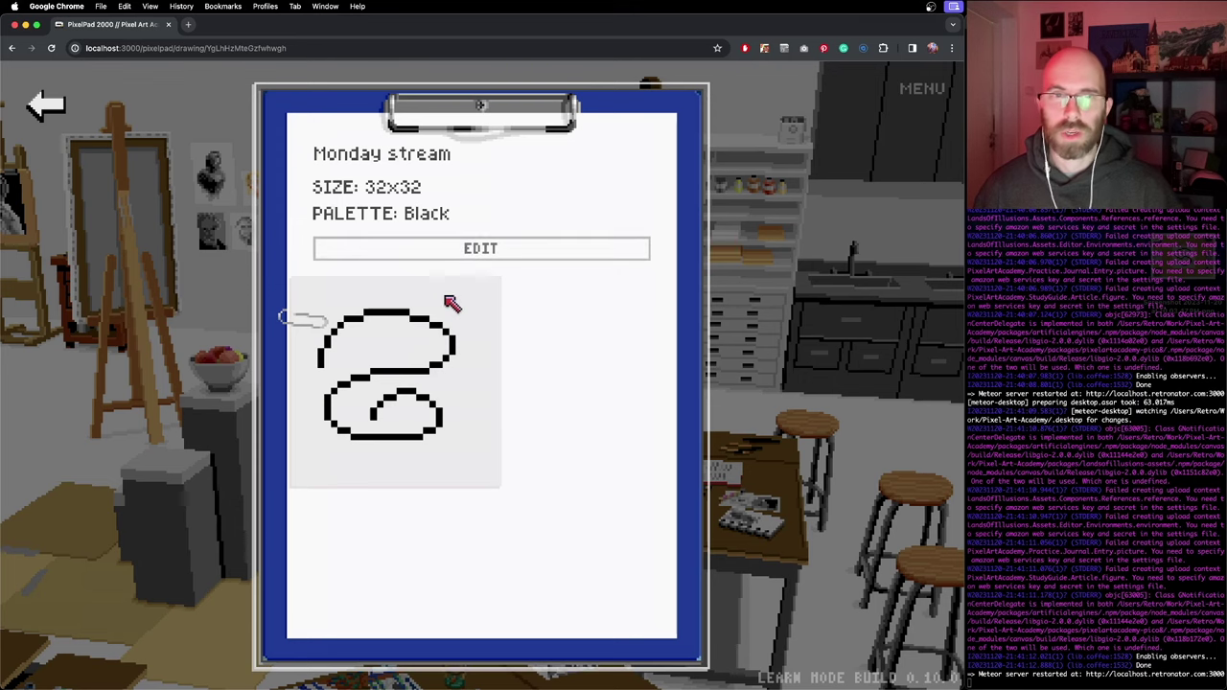
{"action": "left_click", "coordinate": [454, 252]}
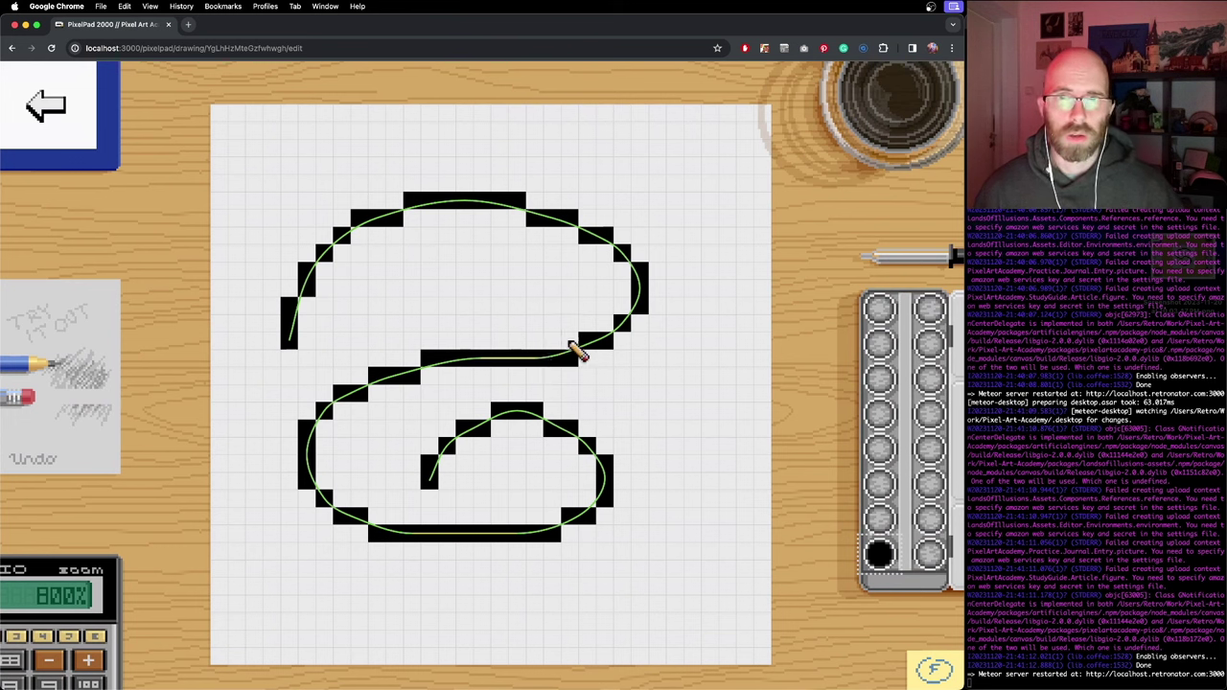
Step: Move the lower loop's bottom-left and right-end pixels up one row
{"action": "key", "text": "e"}
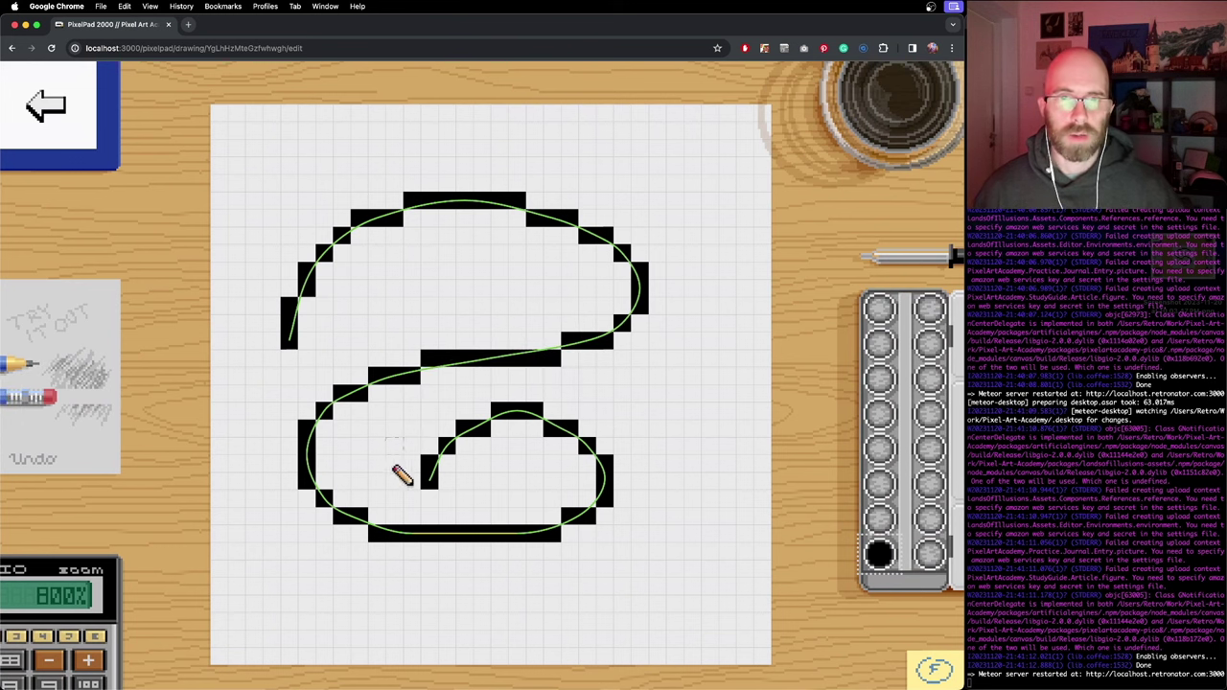
{"action": "left_click", "coordinate": [377, 532]}
{"action": "key", "text": "b"}
{"action": "left_click", "coordinate": [378, 517]}
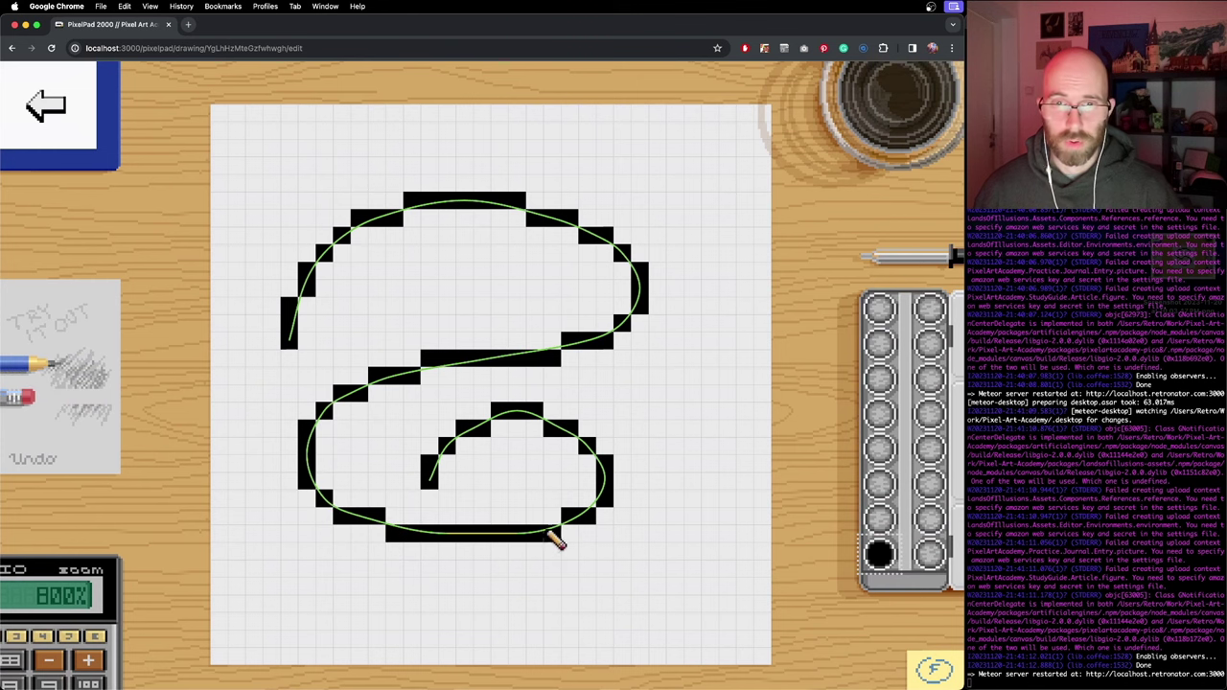
{"action": "key", "text": "e"}
{"action": "left_click", "coordinate": [552, 533]}
{"action": "key", "text": "b"}
{"action": "left_click", "coordinate": [552, 517]}
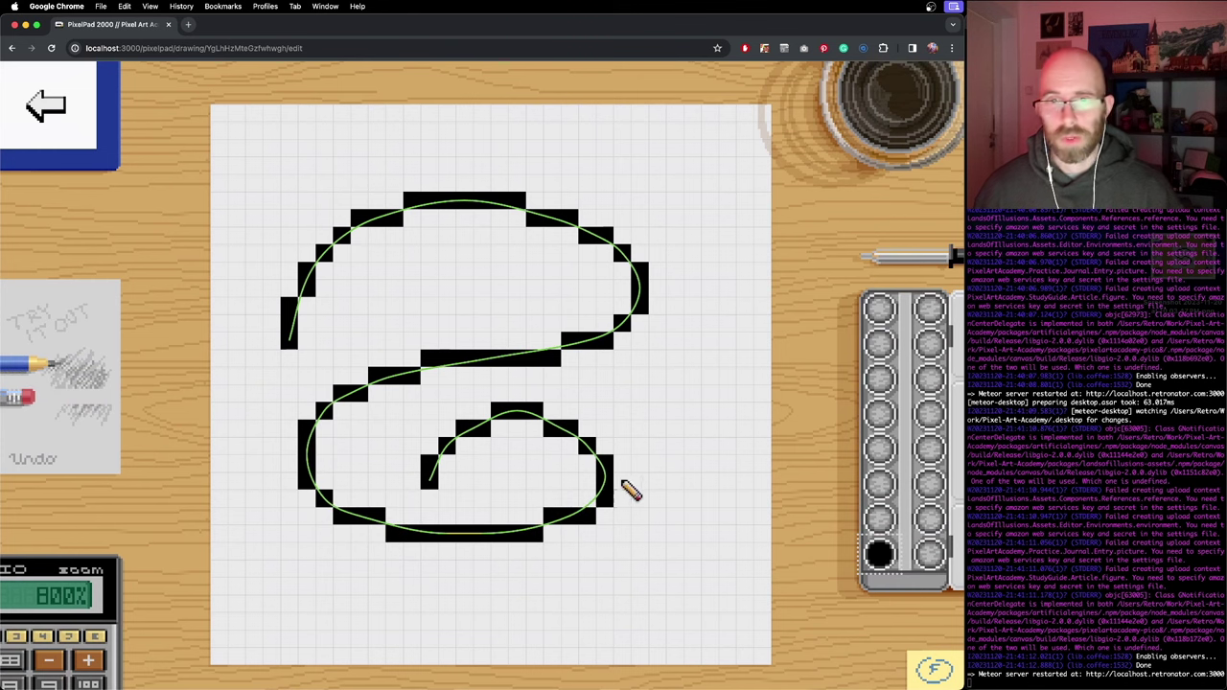
Step: Add a pixel joining the inner curve to the bottom stroke, trim the stroke's right end, and close the drawing
{"action": "key", "text": "e"}
{"action": "left_click", "coordinate": [605, 497]}
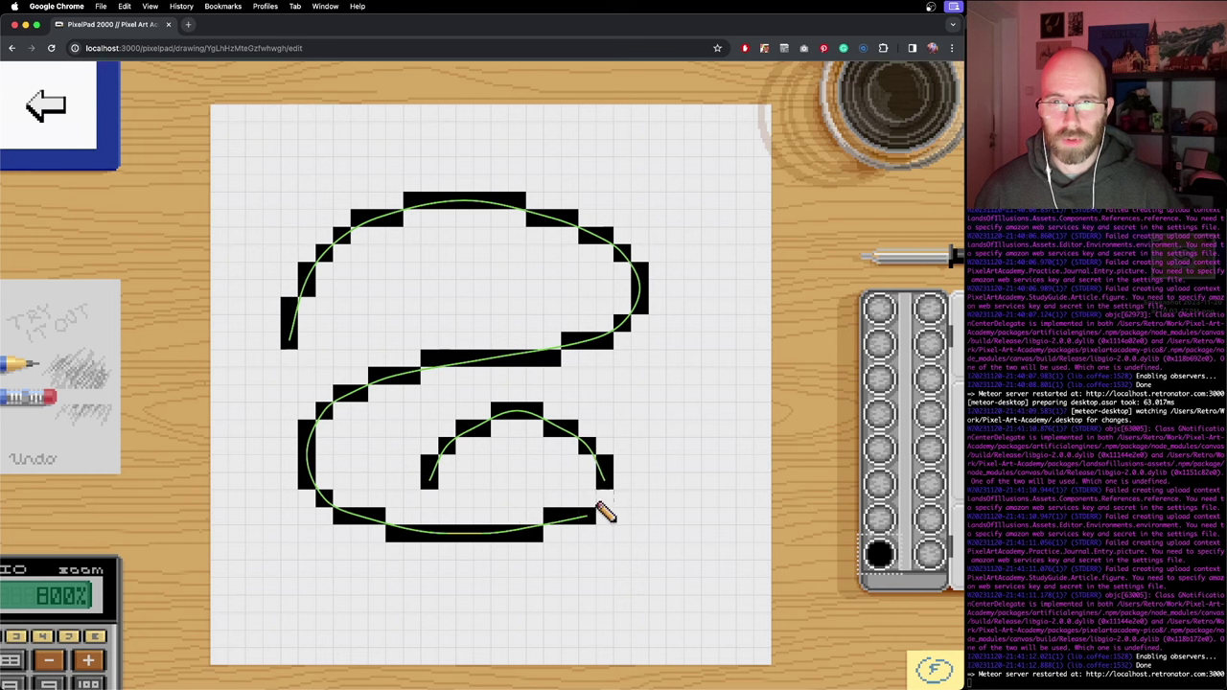
{"action": "key", "text": "b"}
{"action": "key", "text": "e"}
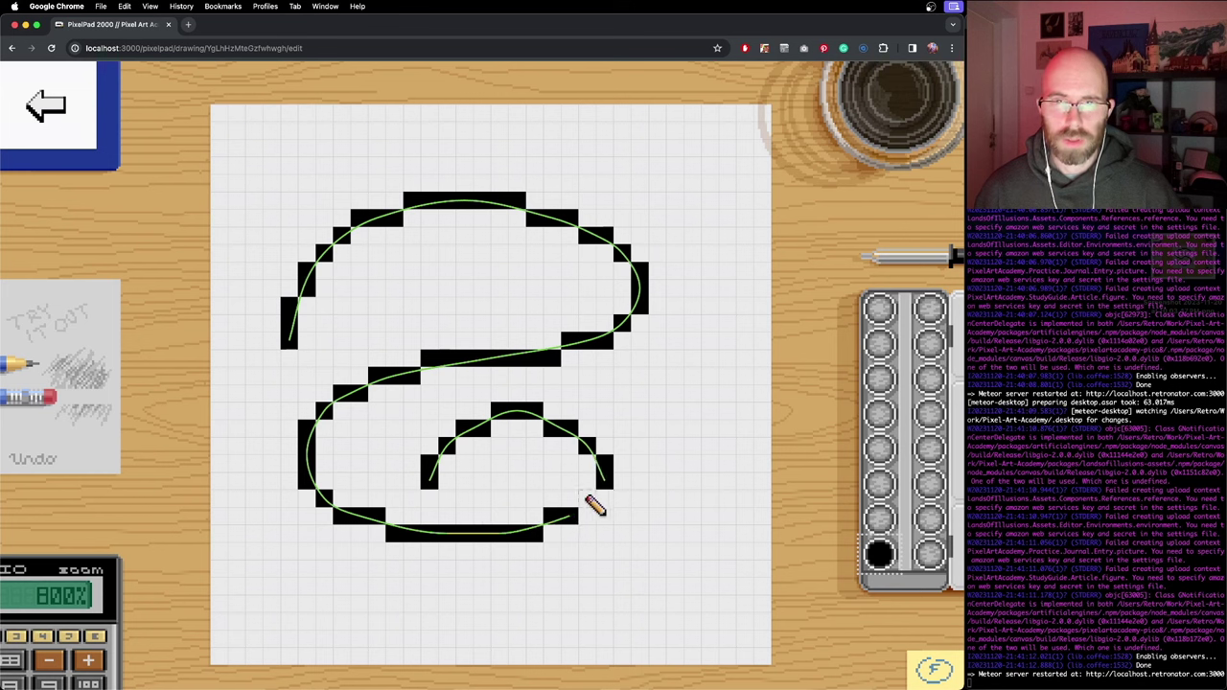
{"action": "key", "text": "b"}
{"action": "left_click", "coordinate": [587, 500]}
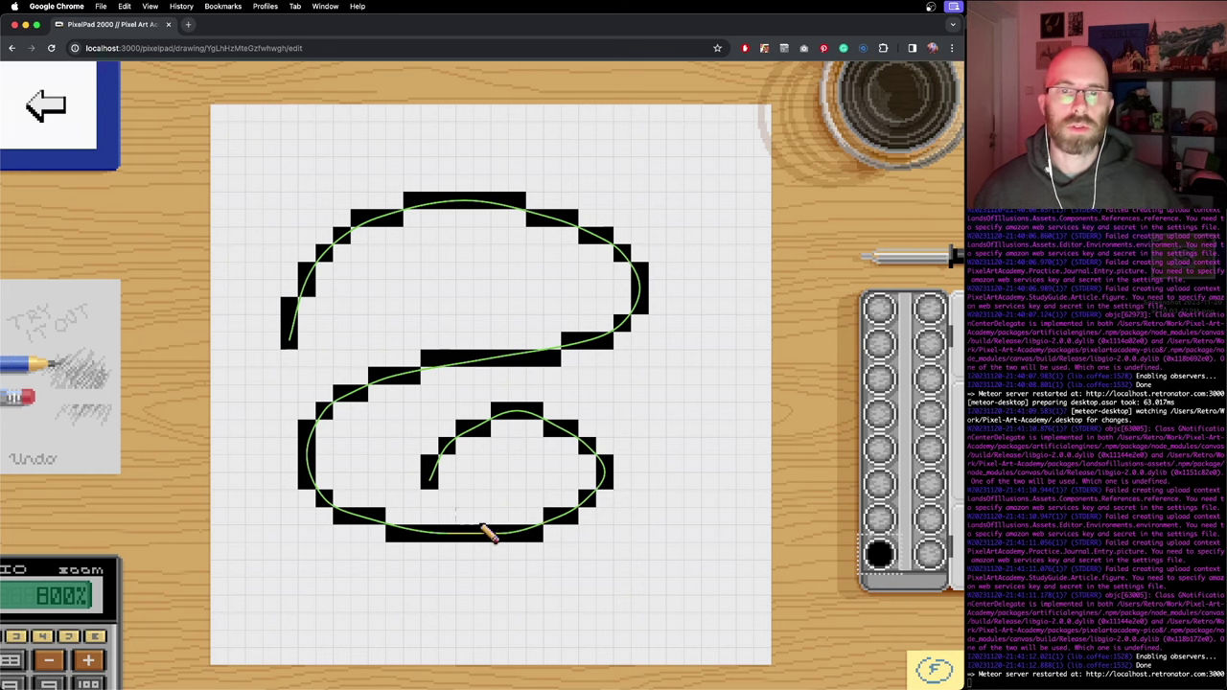
{"action": "key", "text": "e"}
{"action": "left_click", "coordinate": [534, 533]}
{"action": "key", "text": "b"}
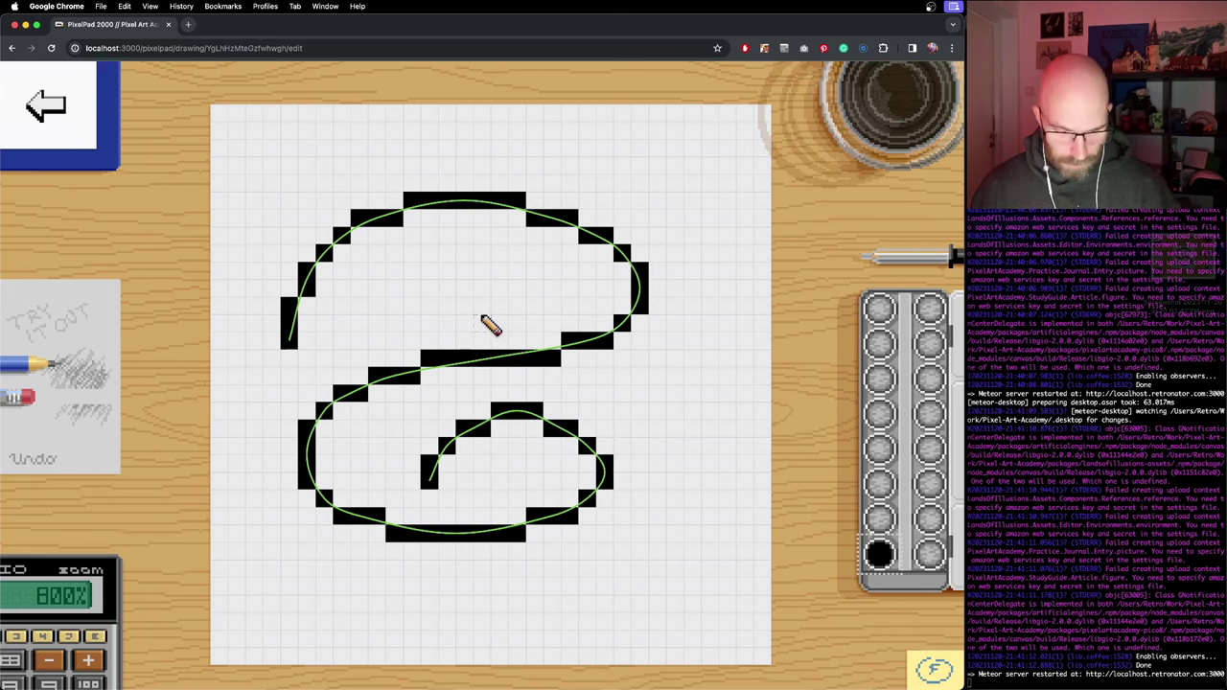
{"action": "left_click", "coordinate": [63, 110]}
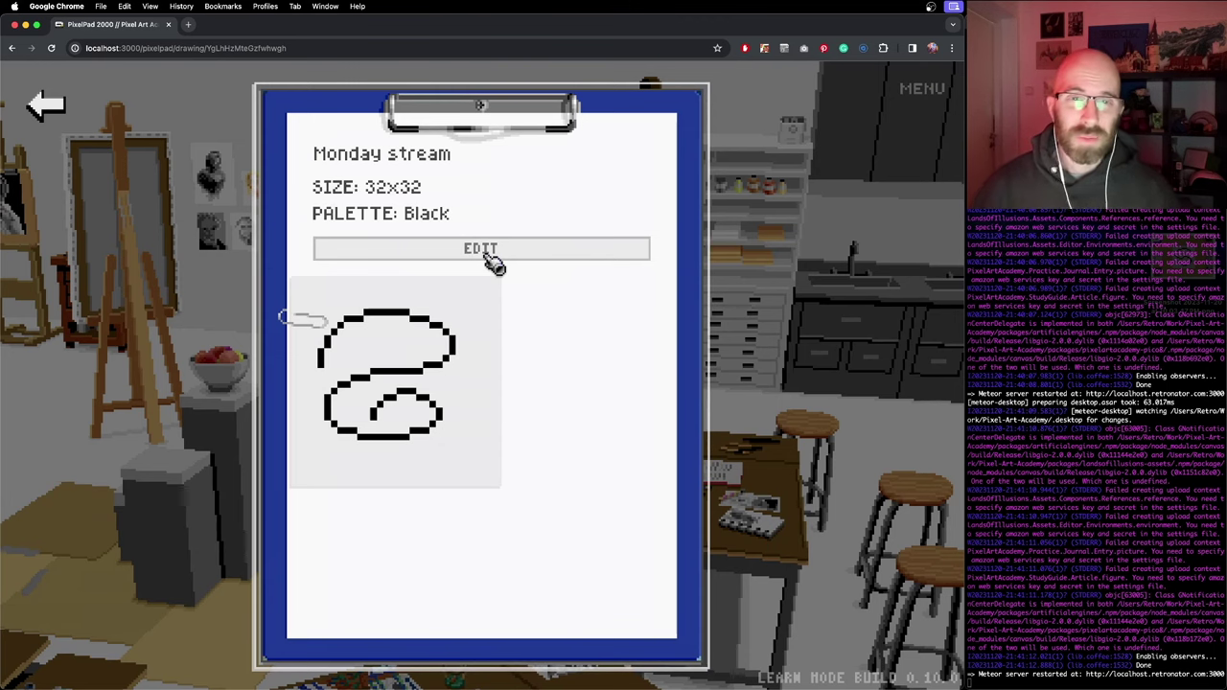
Step: Reopen the Monday stream swirl drawing in the PixelPad editor
{"action": "left_click", "coordinate": [486, 255]}
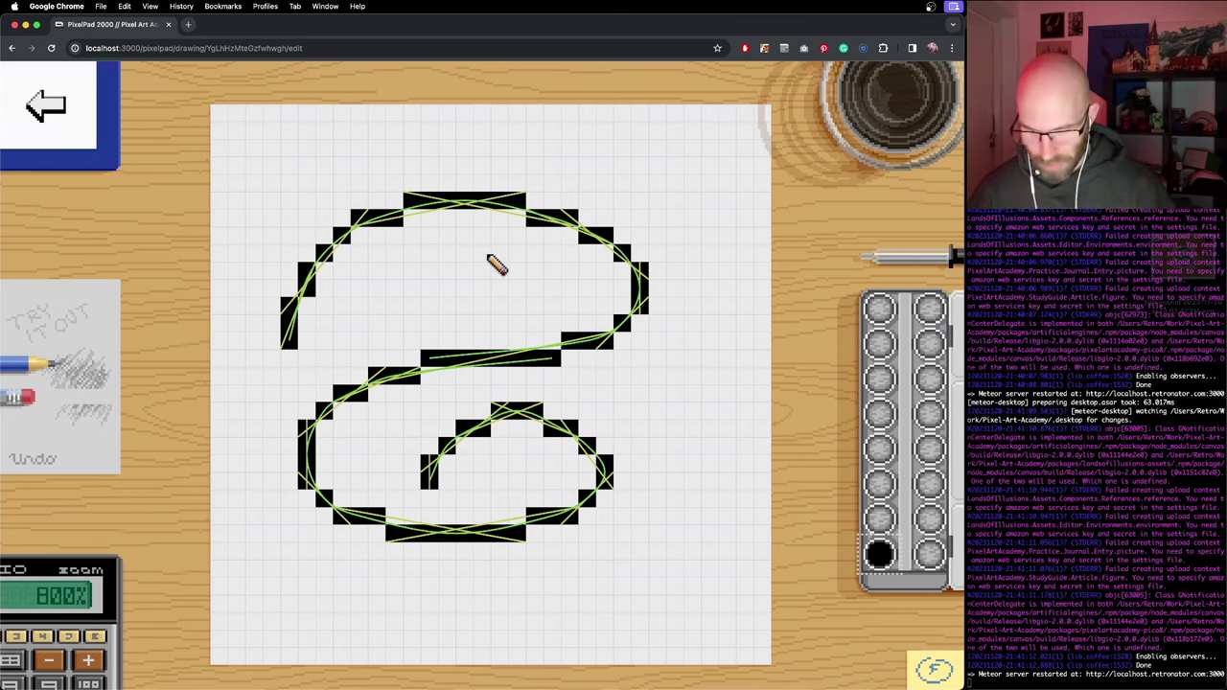
Step: Zoom the canvas to 1200% and pan to frame the upper part of the curve
{"action": "scroll", "coordinate": [496, 265], "scroll_direction": "up", "scroll_amount": 1}
{"action": "left_click_drag", "start_coordinate": [375, 277], "coordinate": [542, 441]}
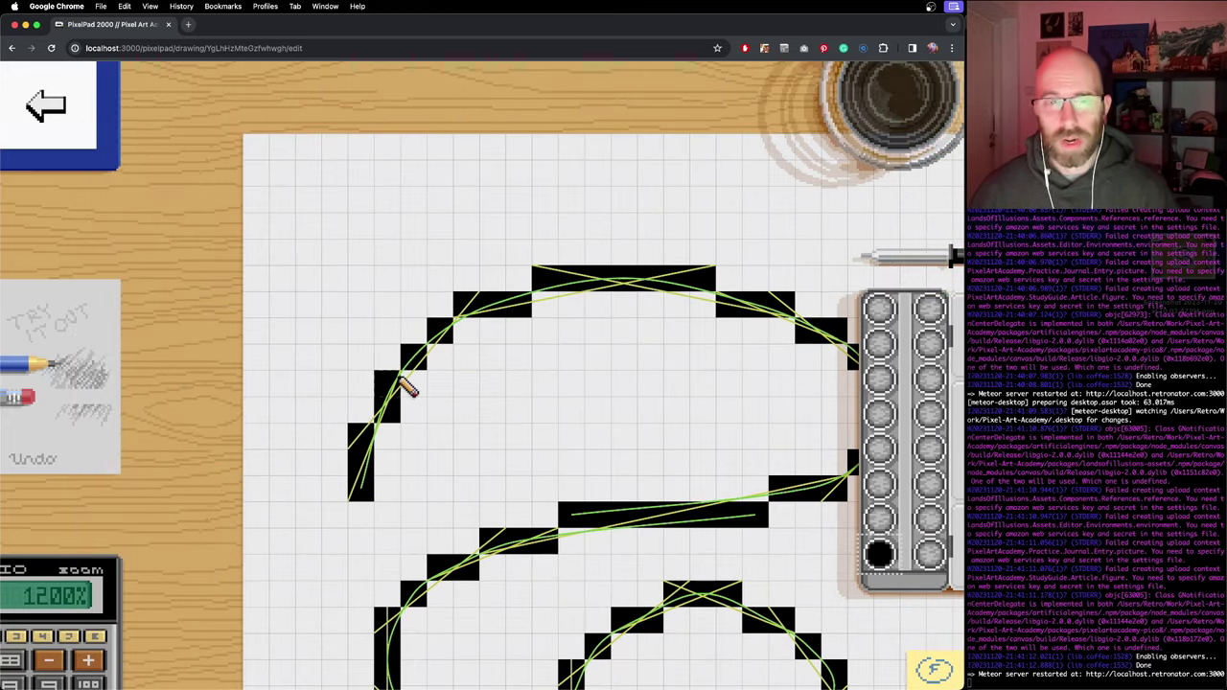
{"action": "scroll", "coordinate": [455, 364], "scroll_direction": "down", "scroll_amount": 3}
{"action": "scroll", "coordinate": [455, 365], "scroll_direction": "right", "scroll_amount": 3}
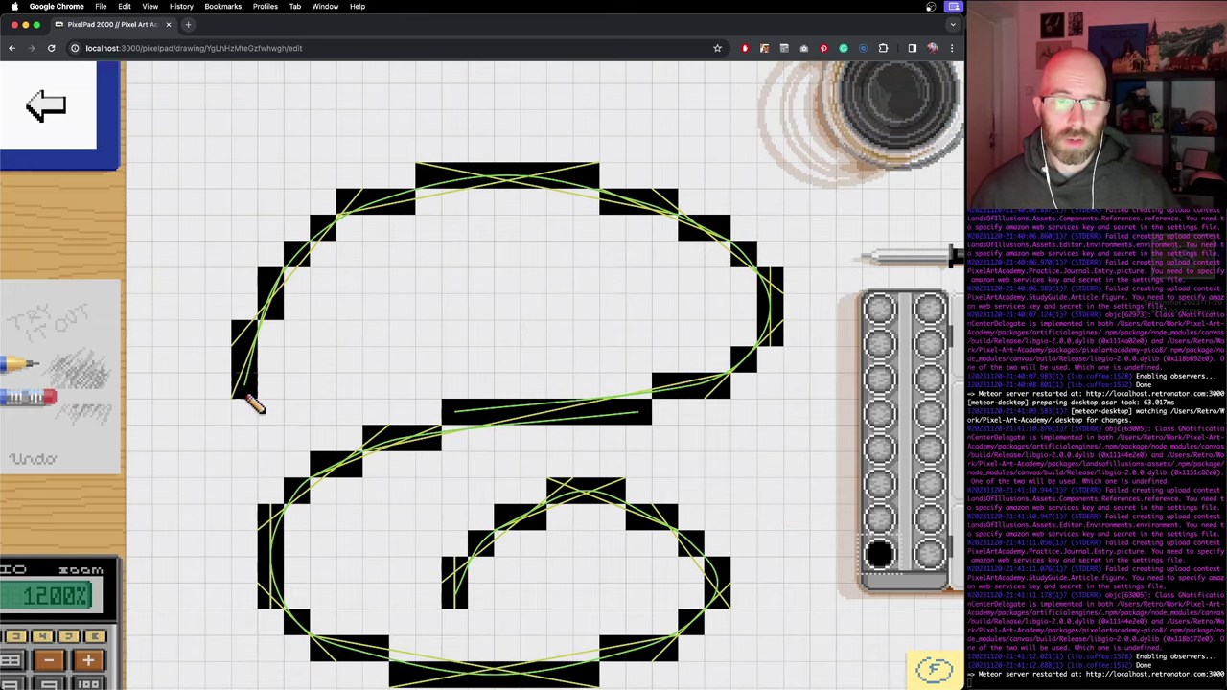
{"action": "key", "text": "b"}
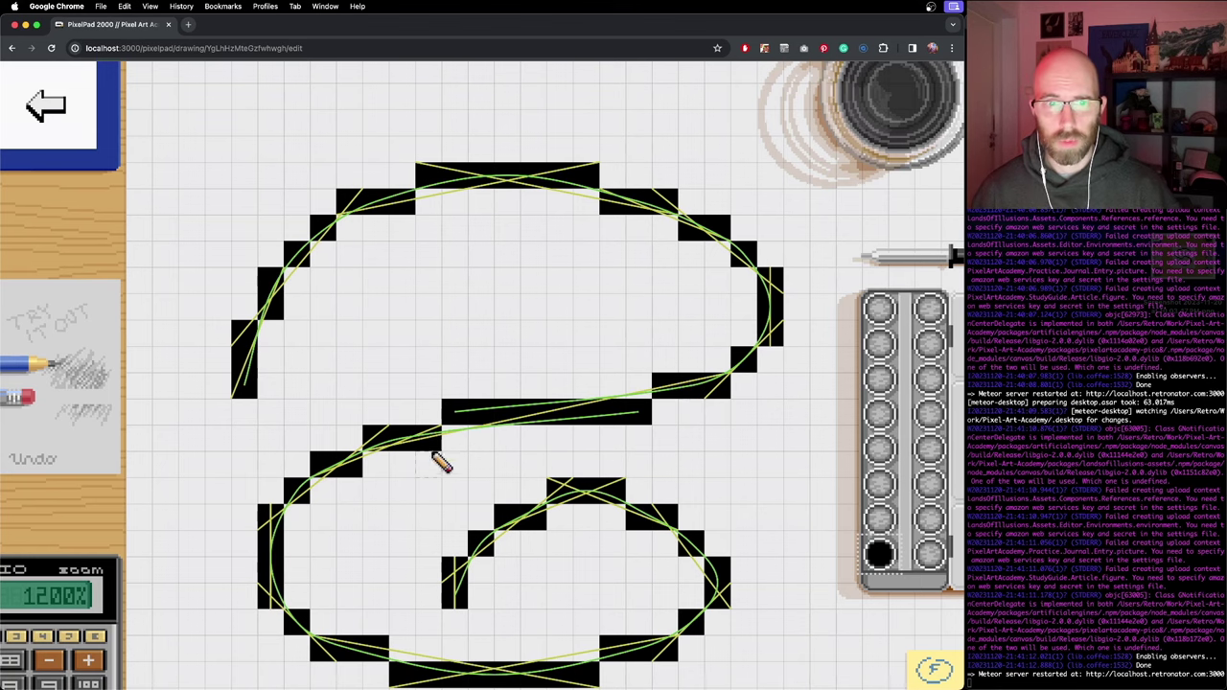
{"action": "left_click_drag", "start_coordinate": [474, 335], "coordinate": [467, 234]}
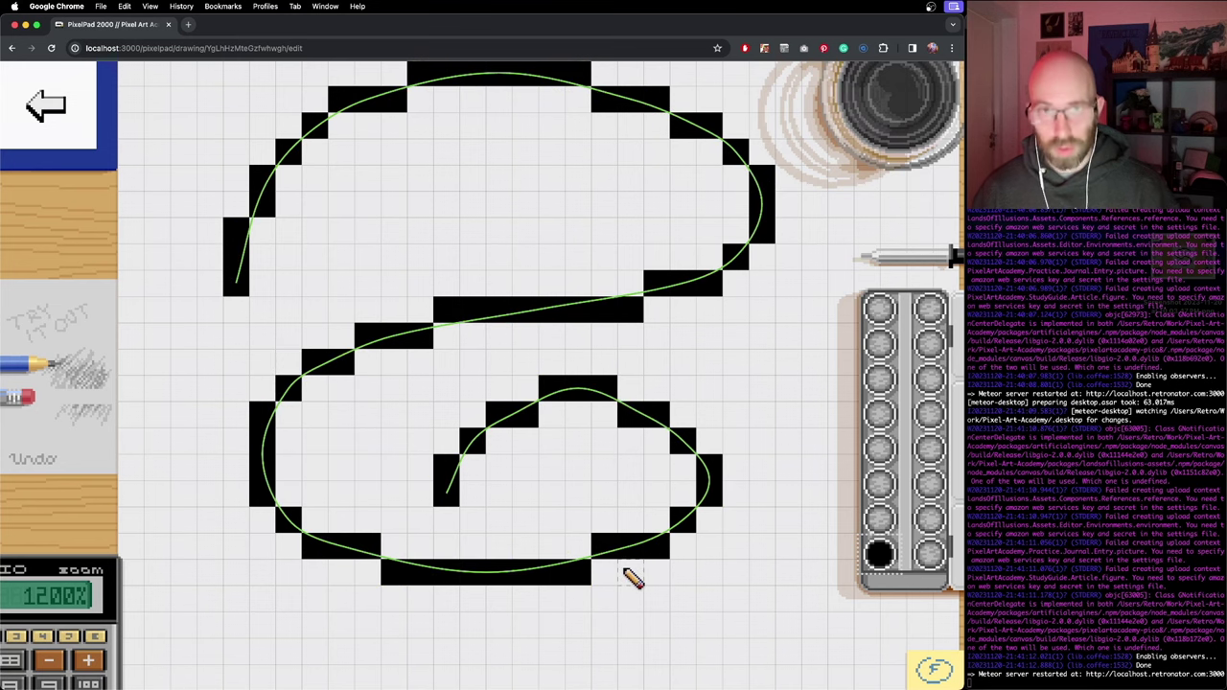
Step: Draw a long freehand stroke beneath the spiral and straighten its lower-left step
{"action": "scroll", "coordinate": [632, 575], "scroll_direction": "down", "scroll_amount": 5}
{"action": "mouse_move", "coordinate": [234, 395]}
{"action": "left_mouse_down"}
{"action": "mouse_move", "coordinate": [241, 424]}
{"action": "mouse_move", "coordinate": [351, 488]}
{"action": "mouse_move", "coordinate": [573, 513]}
{"action": "left_mouse_up"}
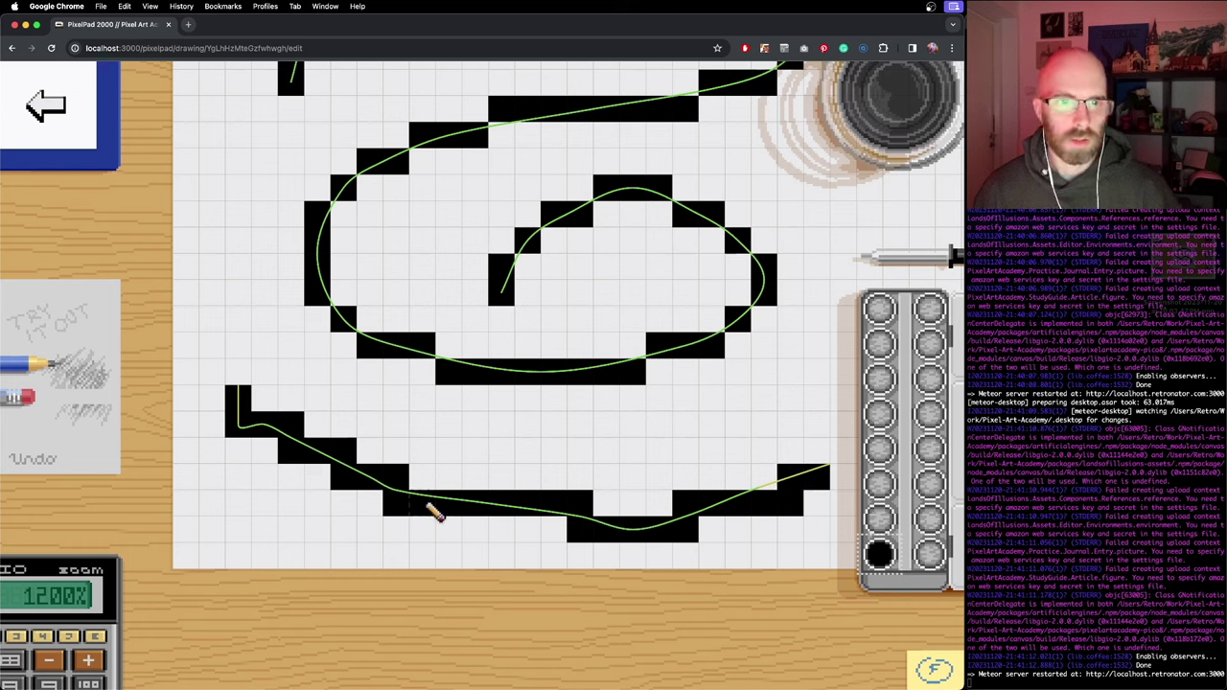
{"action": "key", "text": "e"}
{"action": "left_click", "coordinate": [397, 502]}
{"action": "key", "text": "b"}
{"action": "left_click", "coordinate": [427, 482]}
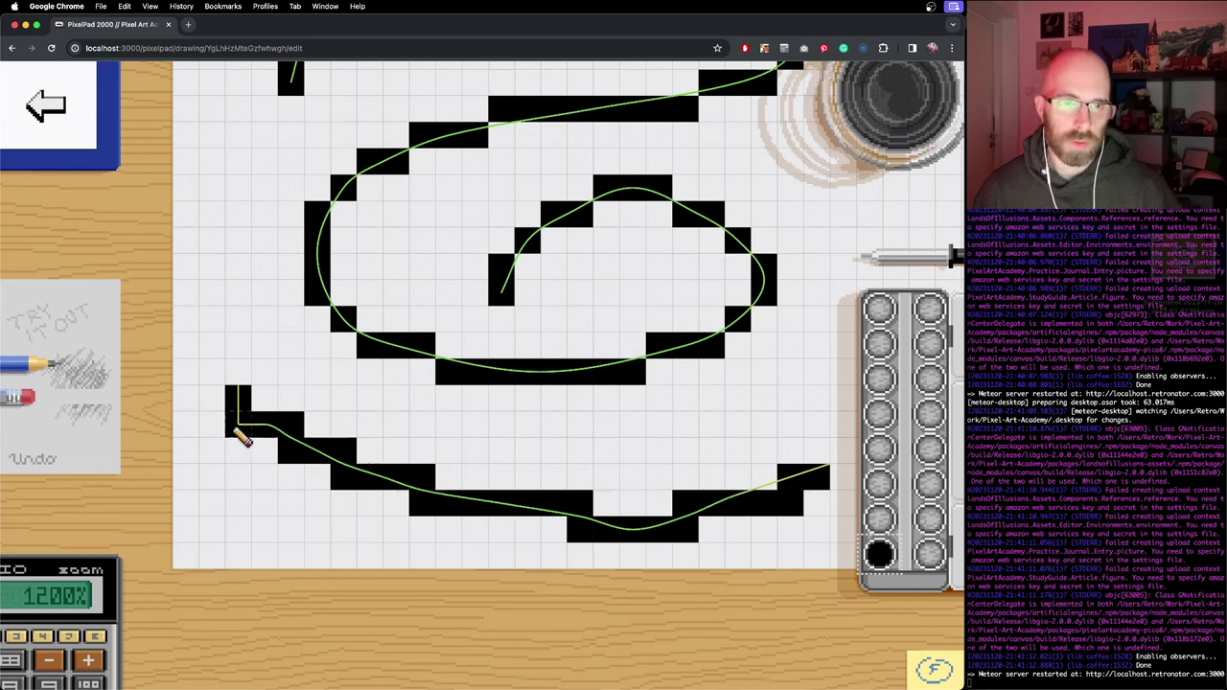
Step: Add and erase single pixels along the new stroke so it steps evenly
{"action": "left_click", "coordinate": [217, 398]}
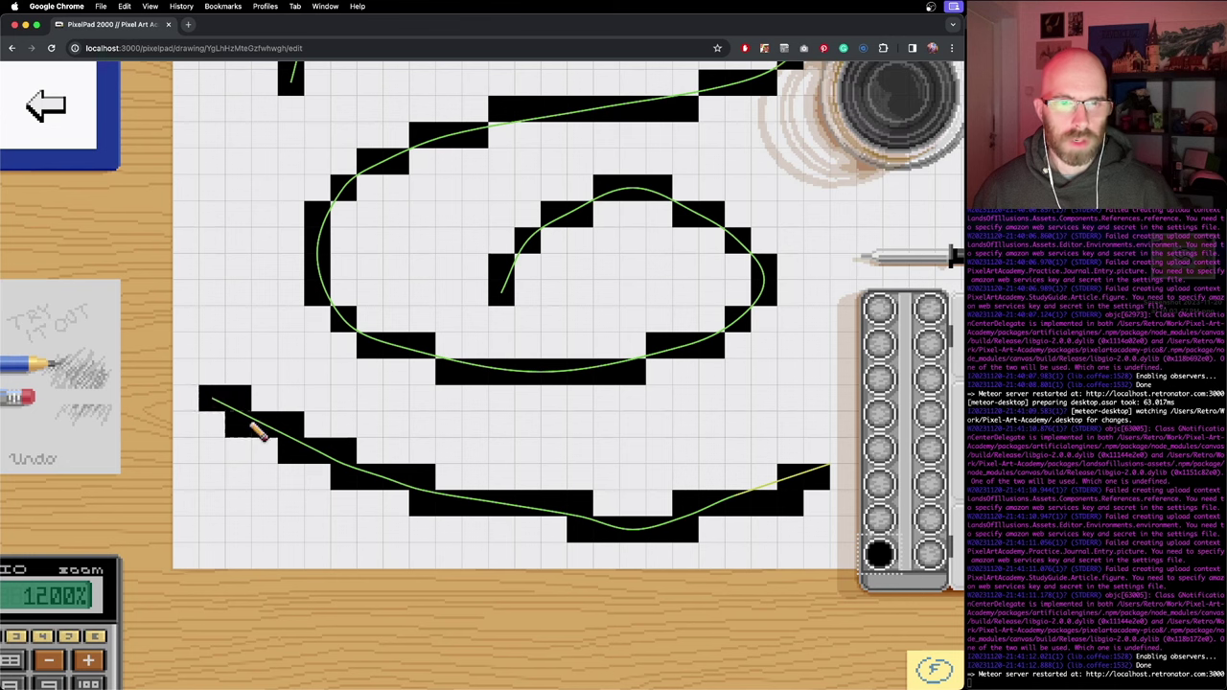
{"action": "left_click", "coordinate": [554, 527]}
{"action": "key", "text": "e"}
{"action": "left_click", "coordinate": [579, 506]}
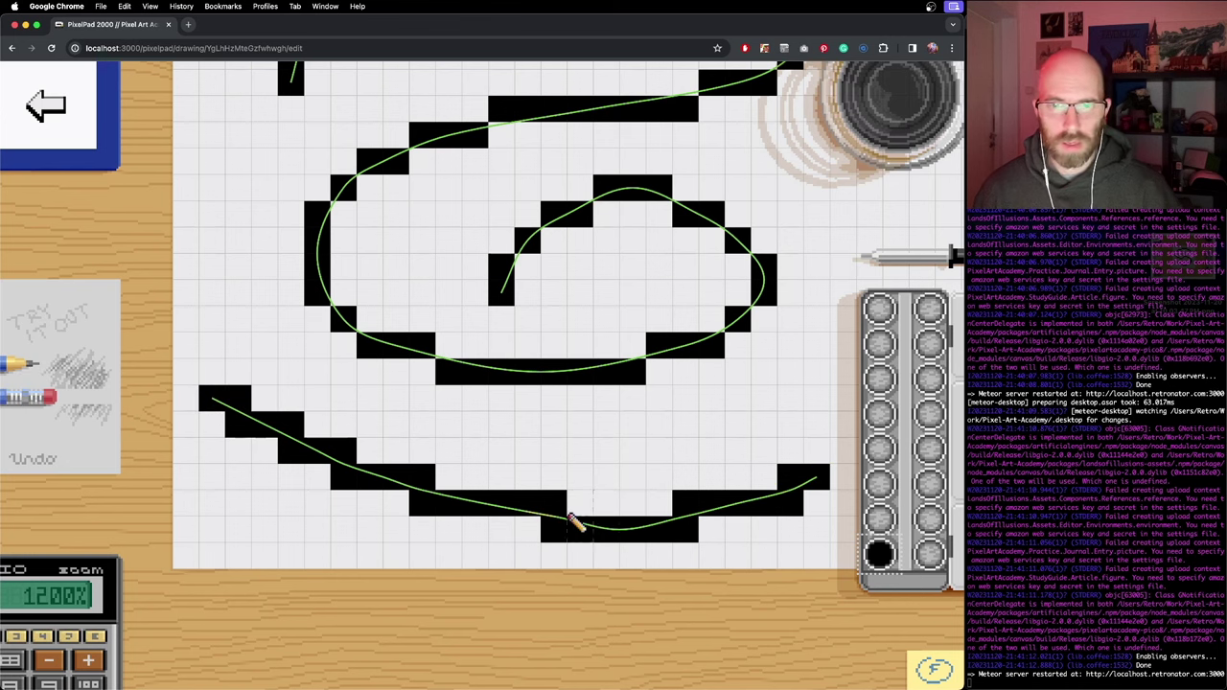
{"action": "key", "text": "b"}
{"action": "left_click", "coordinate": [527, 528]}
{"action": "key", "text": "e"}
{"action": "left_click", "coordinate": [554, 502]}
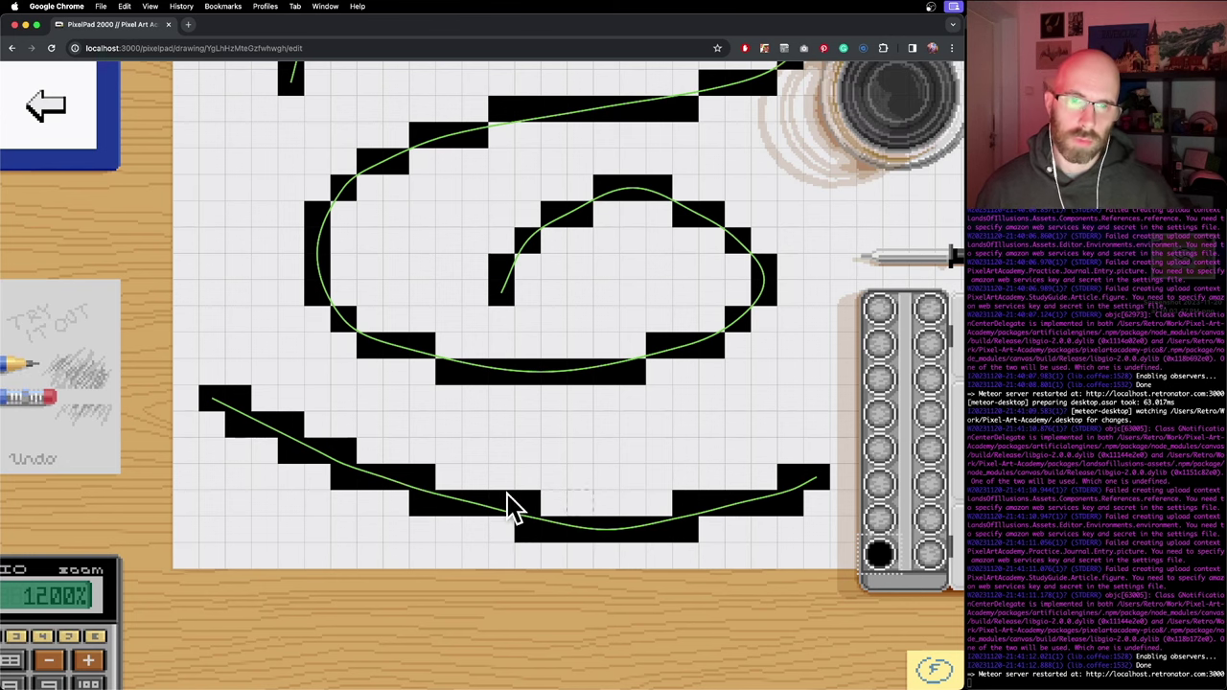
{"action": "key", "text": "b"}
{"action": "left_click", "coordinate": [212, 374]}
Step: Thicken the lower stroke to double width, thin its left diagonal to single steps, and extend its right end
{"action": "mouse_move", "coordinate": [252, 394]}
{"action": "left_mouse_down"}
{"action": "mouse_move", "coordinate": [485, 492]}
{"action": "mouse_move", "coordinate": [538, 492]}
{"action": "mouse_move", "coordinate": [567, 524]}
{"action": "mouse_move", "coordinate": [672, 520]}
{"action": "mouse_move", "coordinate": [776, 484]}
{"action": "left_mouse_up"}
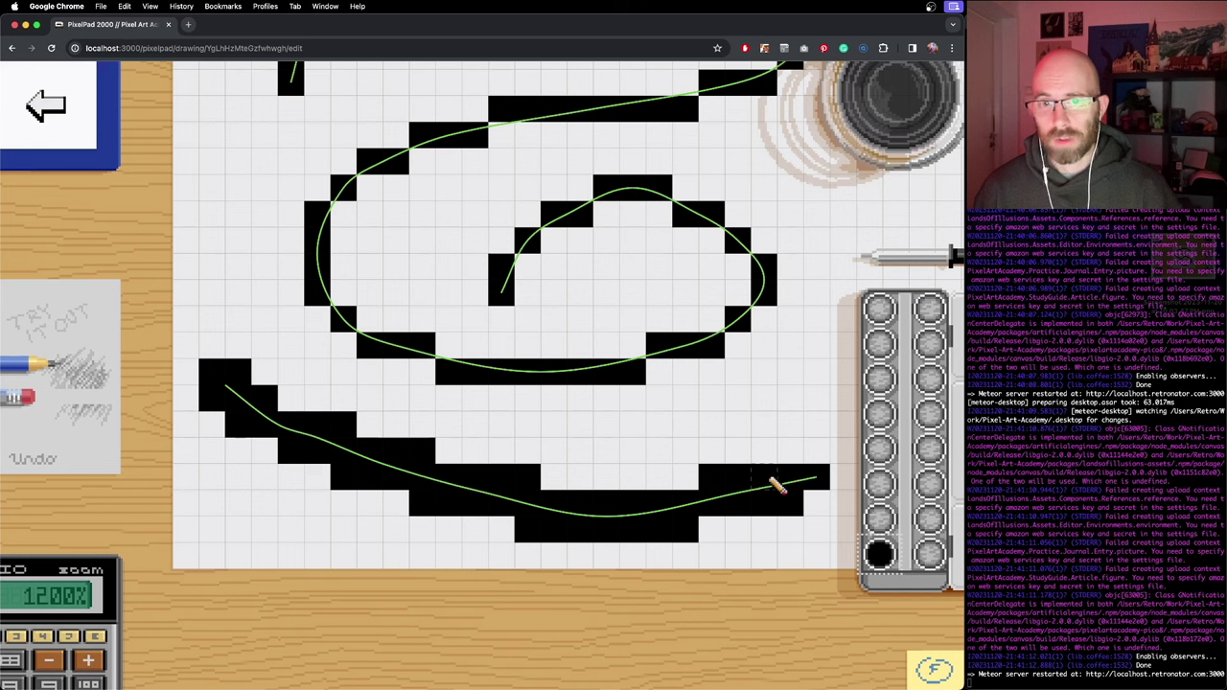
{"action": "key", "text": "e"}
{"action": "left_click", "coordinate": [240, 376]}
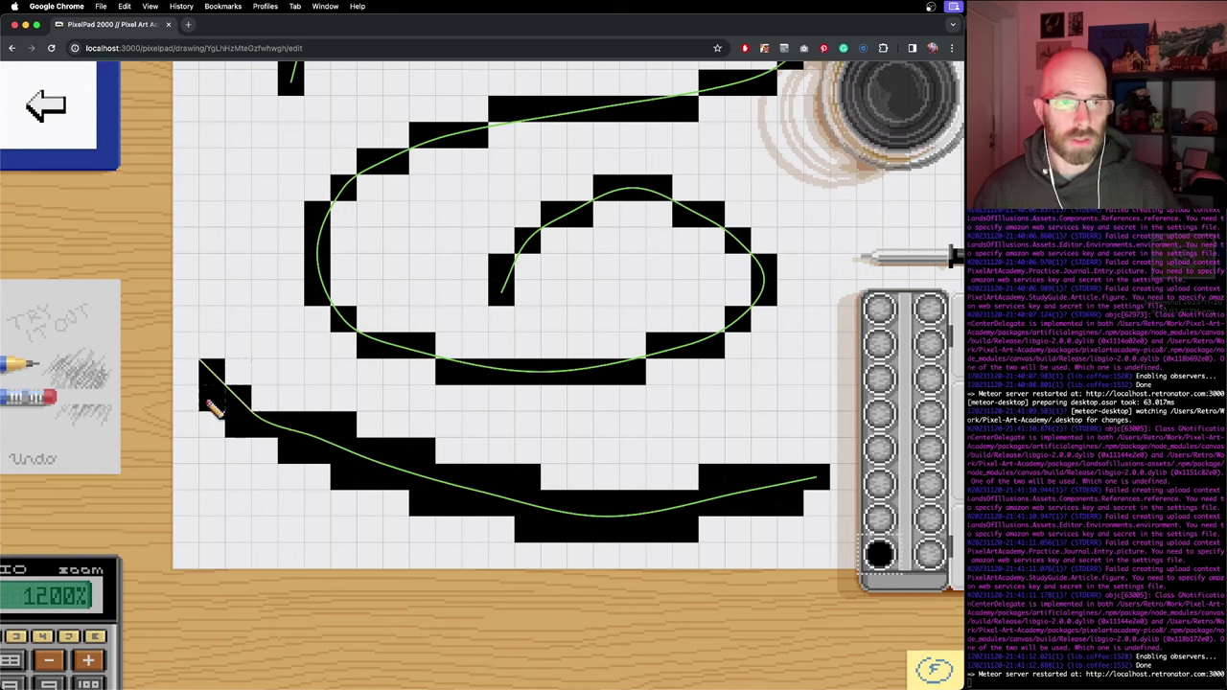
{"action": "mouse_move", "coordinate": [208, 404]}
{"action": "left_mouse_down"}
{"action": "mouse_move", "coordinate": [236, 423]}
{"action": "mouse_move", "coordinate": [369, 431]}
{"action": "mouse_move", "coordinate": [358, 438]}
{"action": "mouse_move", "coordinate": [393, 459]}
{"action": "mouse_move", "coordinate": [358, 454]}
{"action": "mouse_move", "coordinate": [473, 455]}
{"action": "mouse_move", "coordinate": [206, 375]}
{"action": "left_mouse_up"}
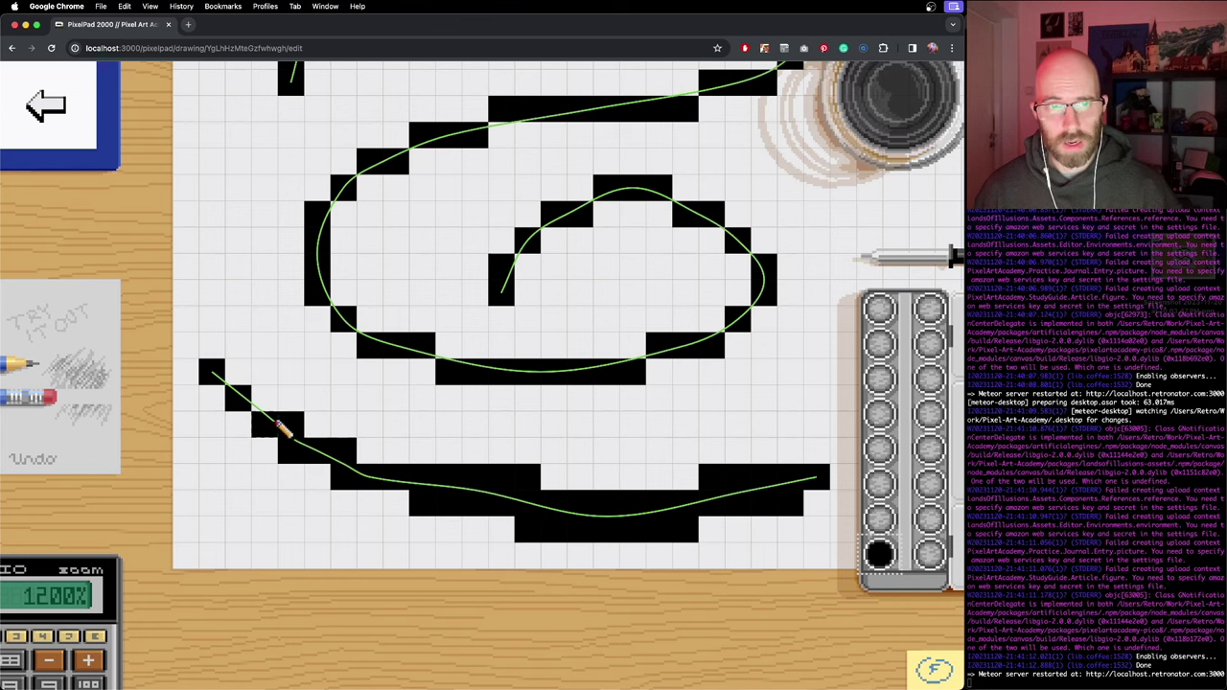
{"action": "key", "text": "b"}
{"action": "left_click", "coordinate": [215, 341]}
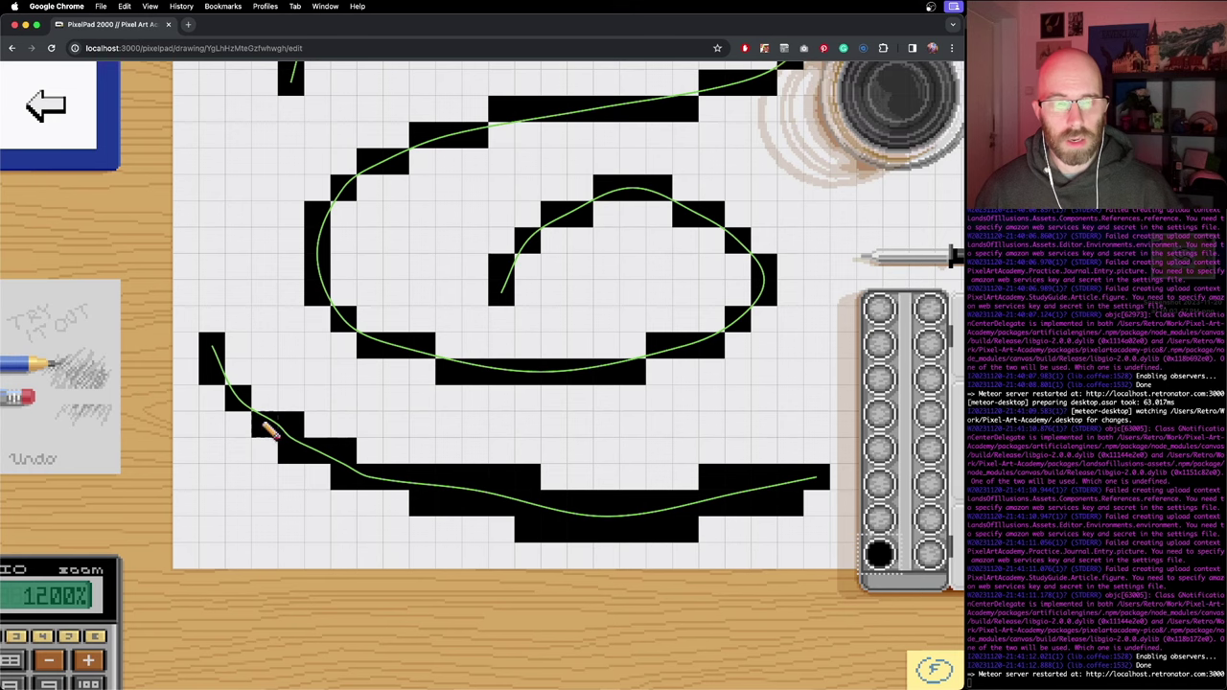
{"action": "key", "text": "e"}
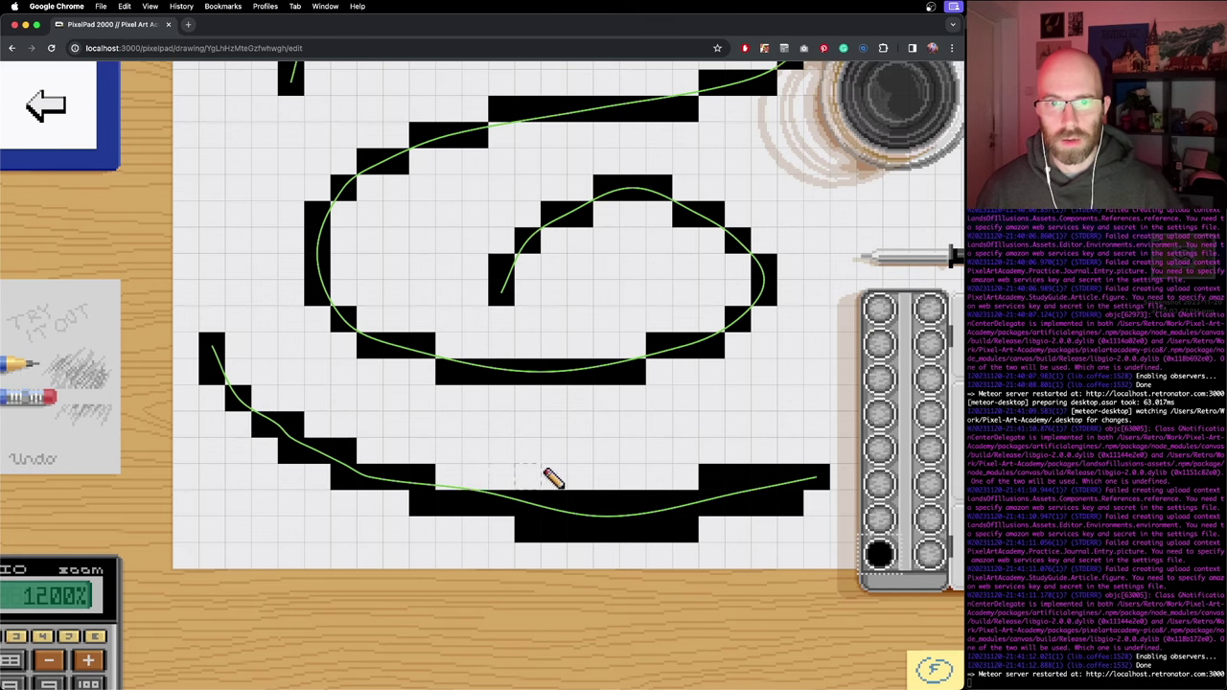
{"action": "left_click", "coordinate": [817, 455]}
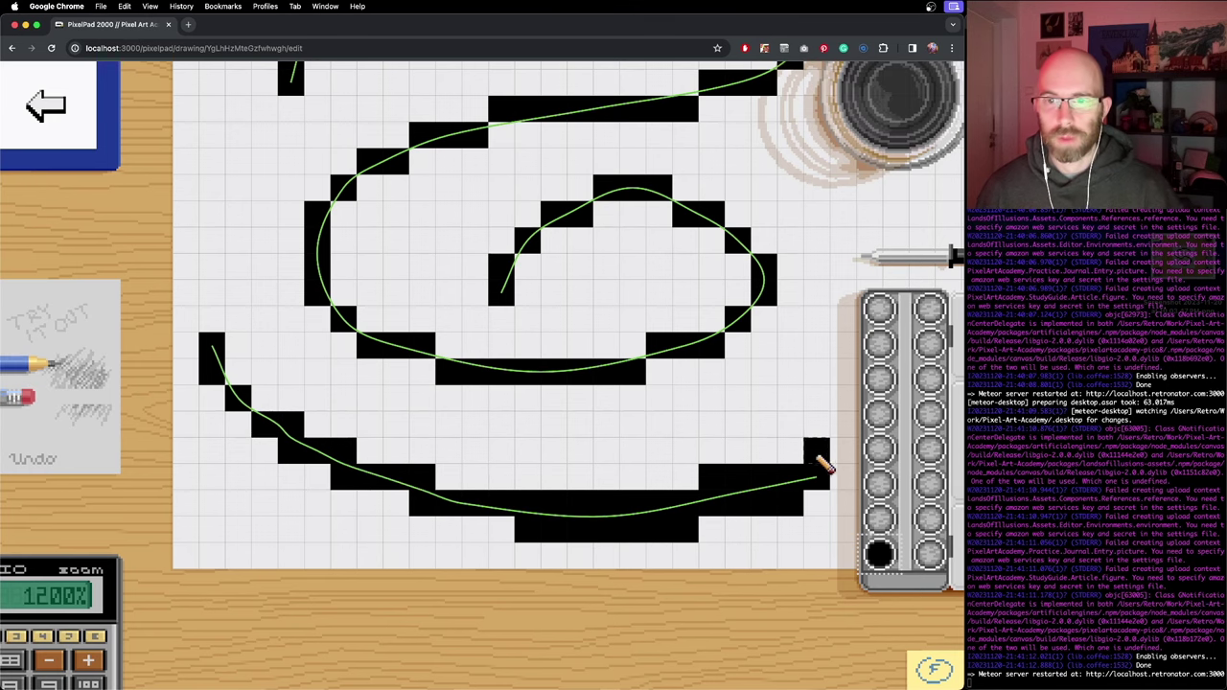